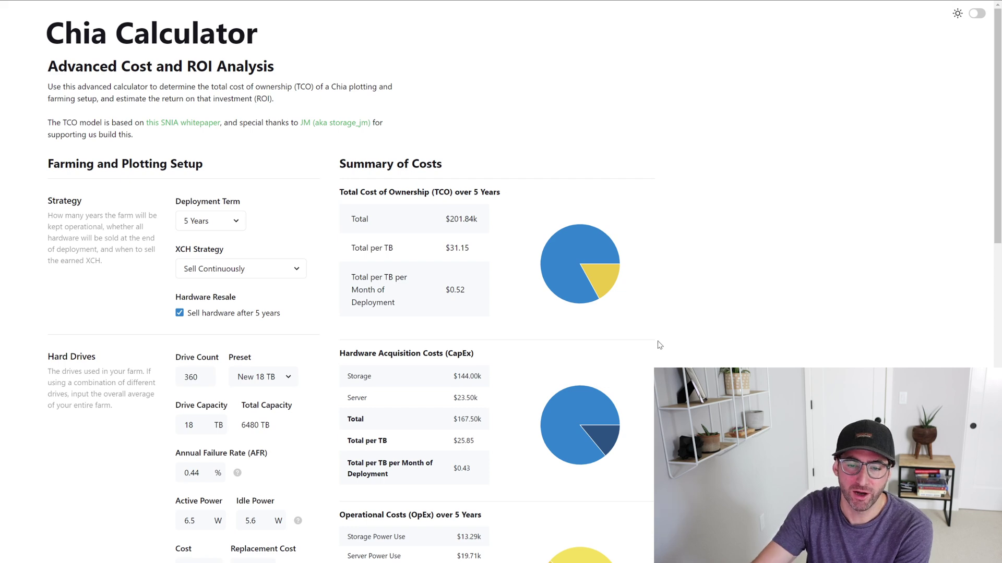
{"action": "scroll", "coordinate": [406, 261], "scroll_direction": "down", "scroll_amount": 3}
{"action": "scroll", "coordinate": [380, 229], "scroll_direction": "up", "scroll_amount": 3}
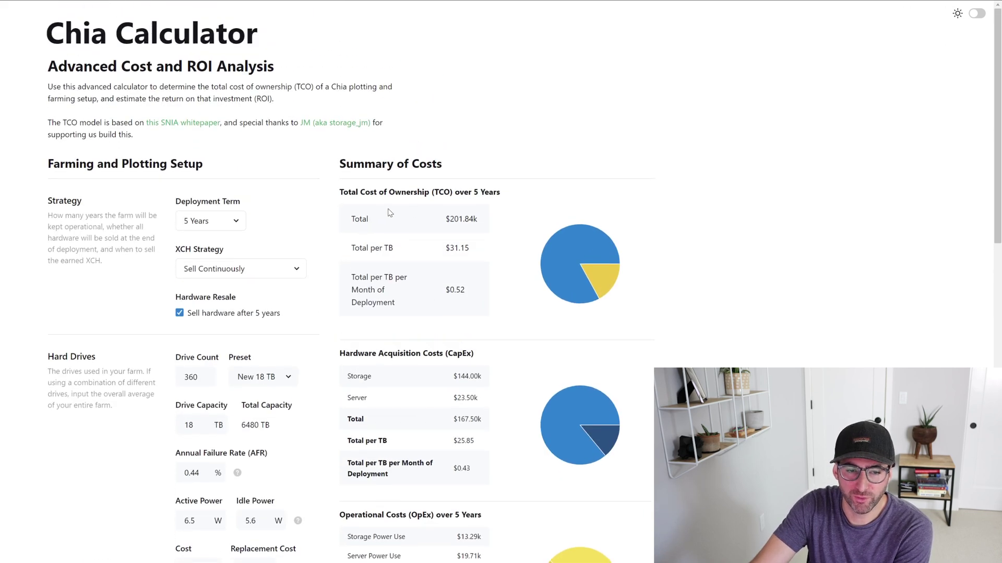
{"action": "left_click", "coordinate": [224, 222]}
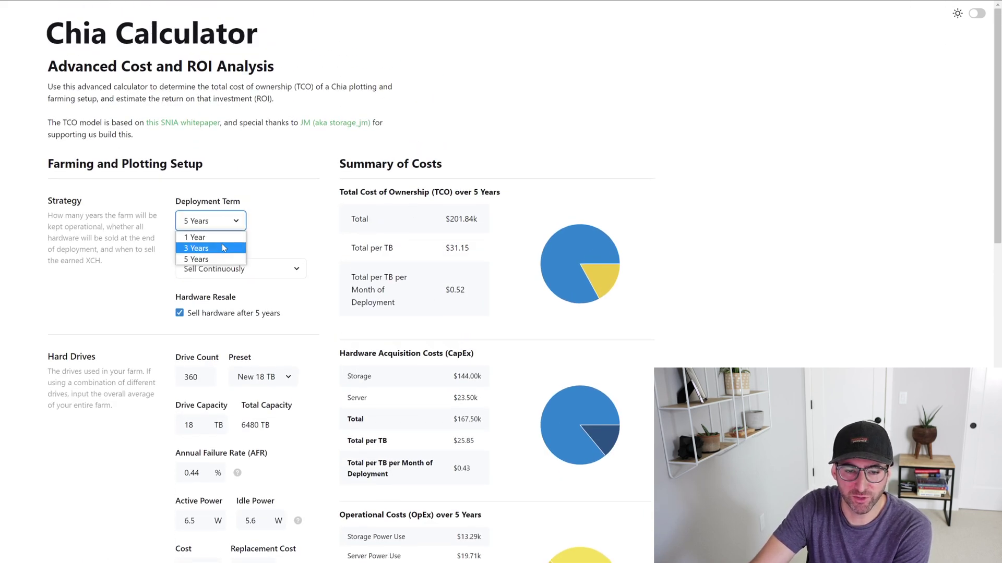
{"action": "left_click", "coordinate": [281, 238]}
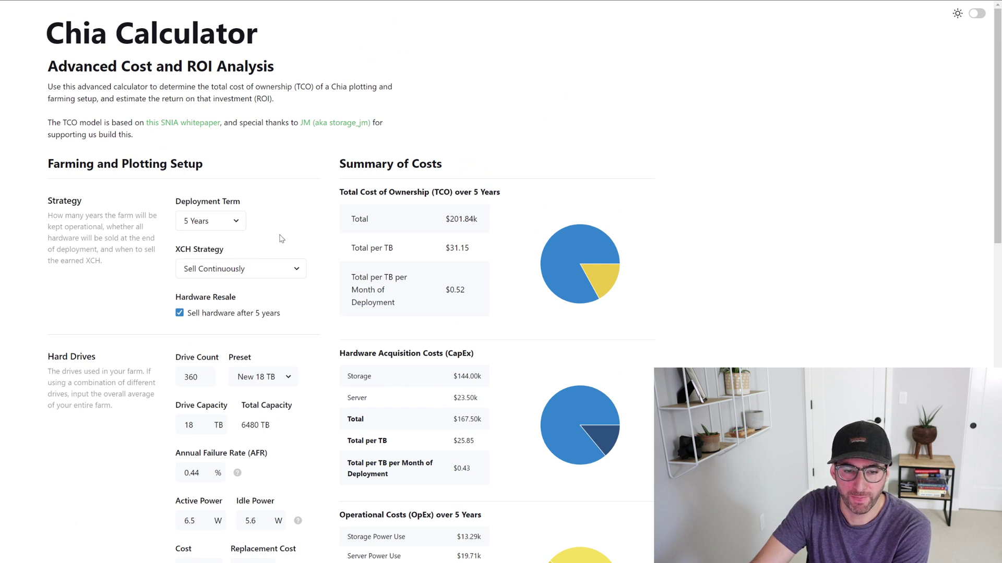
{"action": "left_click", "coordinate": [269, 270]}
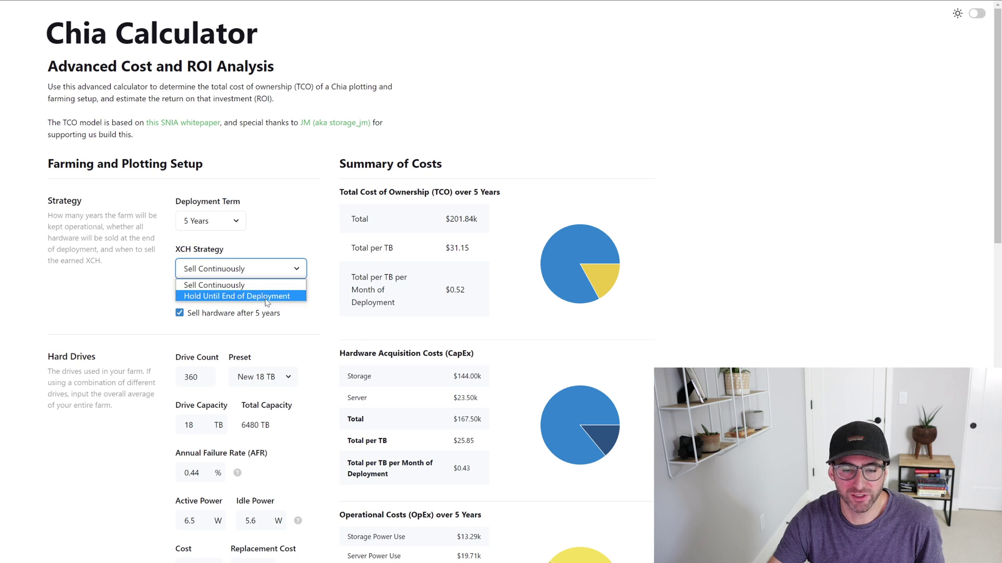
{"action": "left_click", "coordinate": [270, 250]}
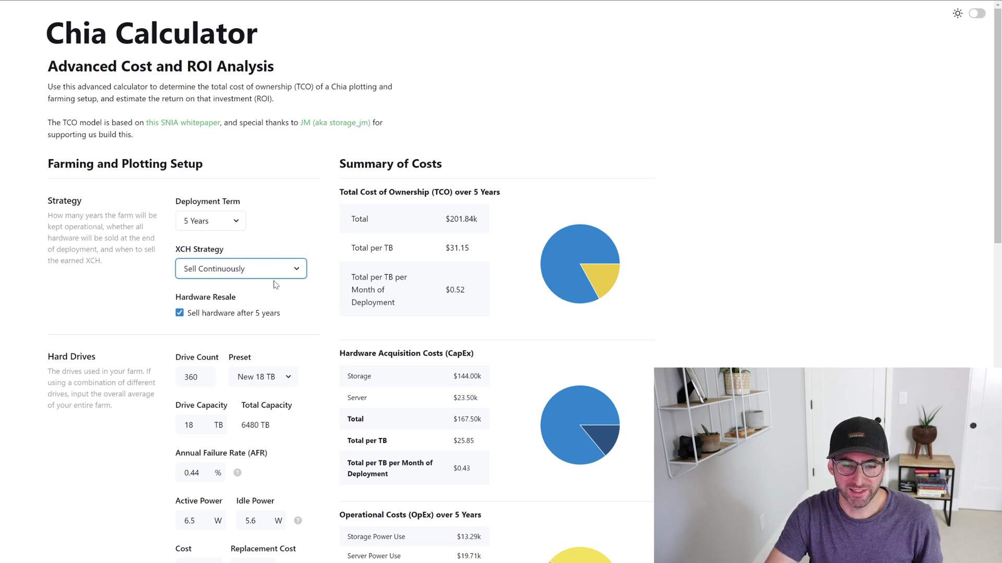
Replace the drive count of 360 with 8 drives, for 144 TB total
{"action": "scroll", "coordinate": [273, 273], "scroll_direction": "down", "scroll_amount": 2}
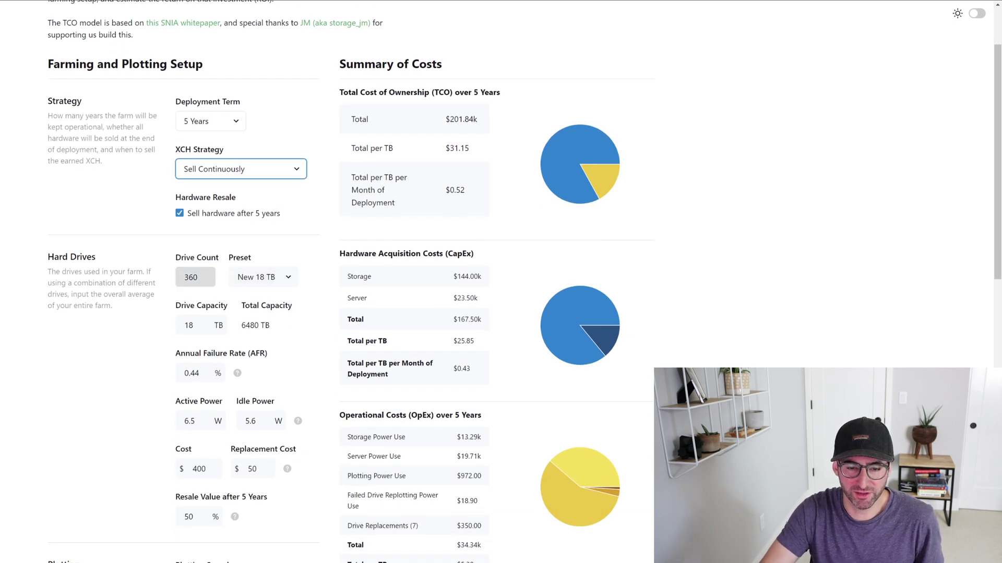
{"action": "left_click", "coordinate": [197, 277]}
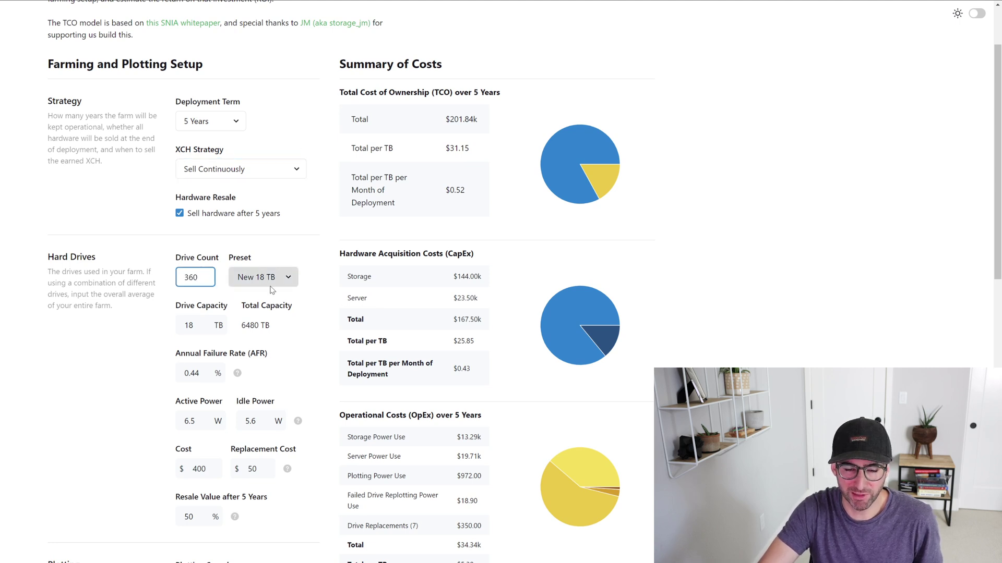
{"action": "key", "text": "ctrl+a"}
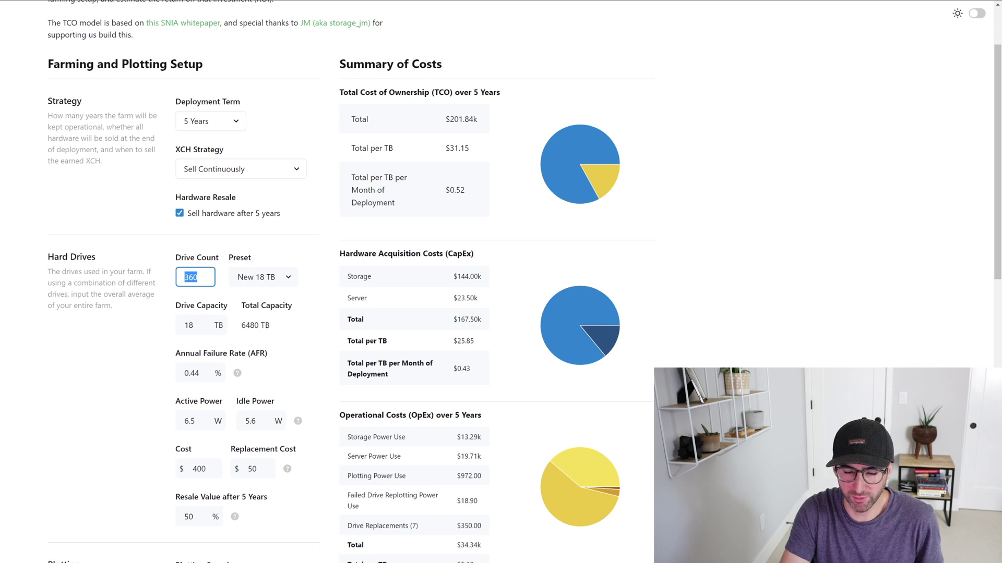
{"action": "type", "text": "8"}
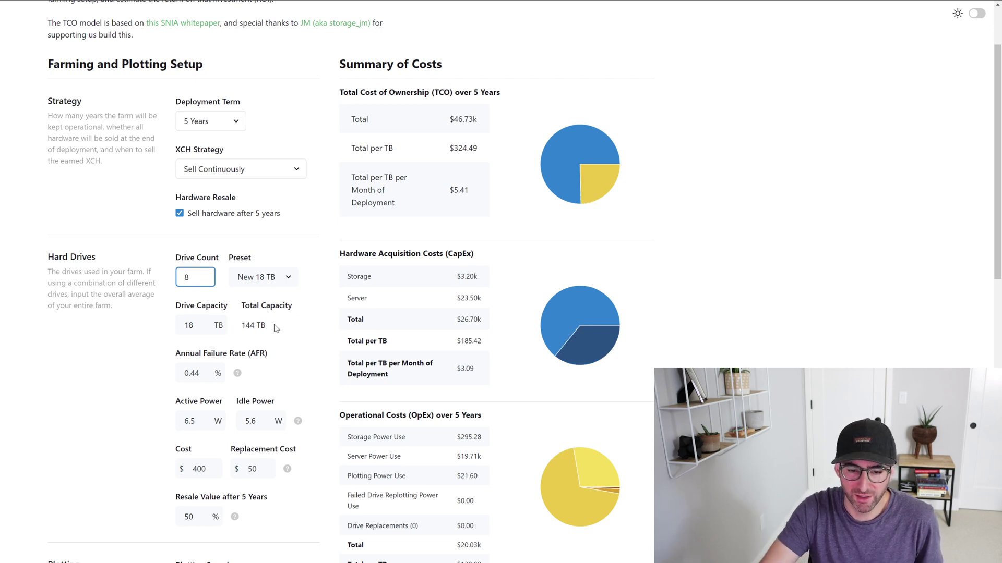
Step past drive capacity, failure rate and active power to edit the drive idle power
{"action": "left_click", "coordinate": [198, 325]}
{"action": "left_click", "coordinate": [206, 374]}
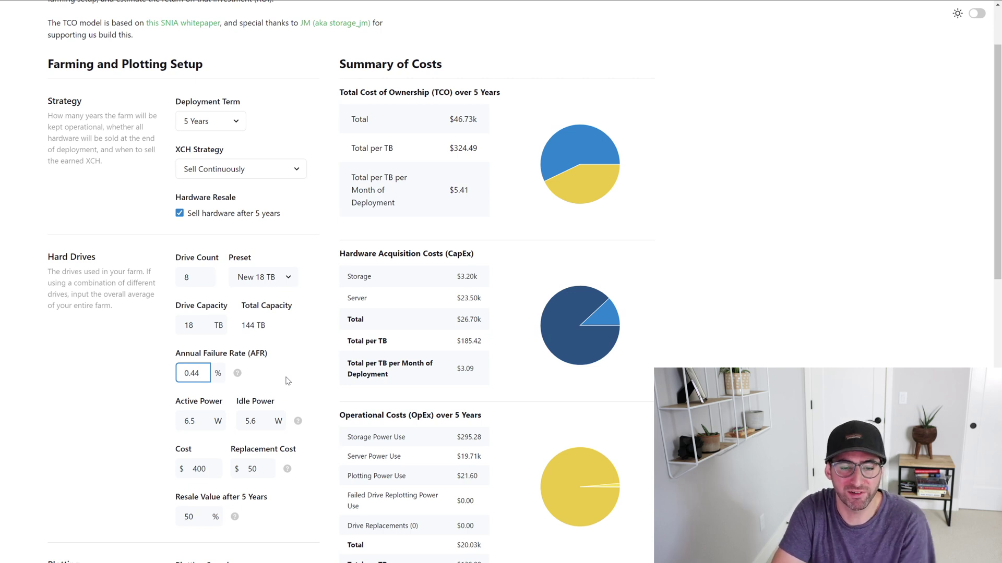
{"action": "left_click", "coordinate": [201, 422]}
{"action": "left_click", "coordinate": [255, 421]}
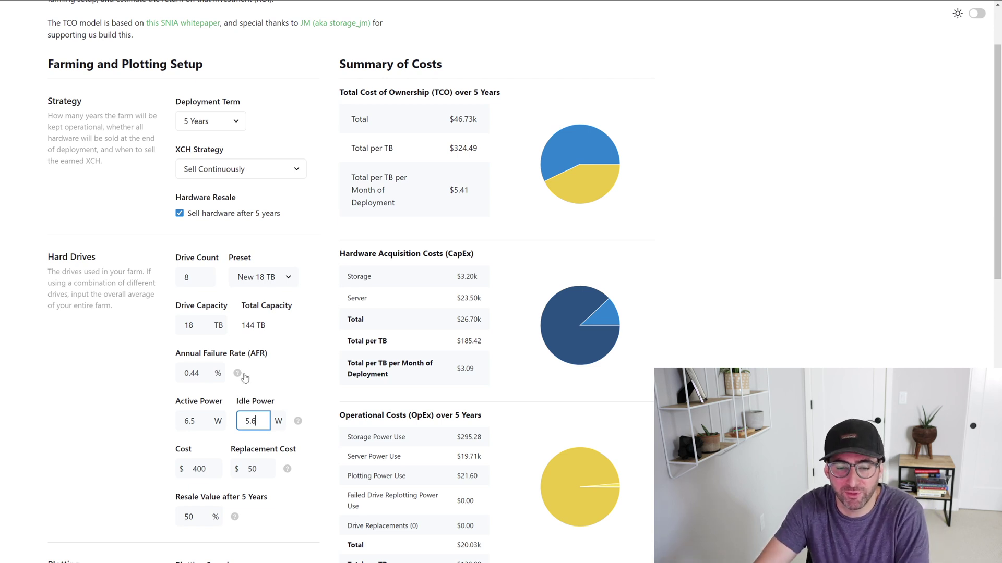
Set the drive idle power back from 4.6 W to 5.6 W
{"action": "scroll", "coordinate": [253, 421], "scroll_direction": "down", "scroll_amount": 3}
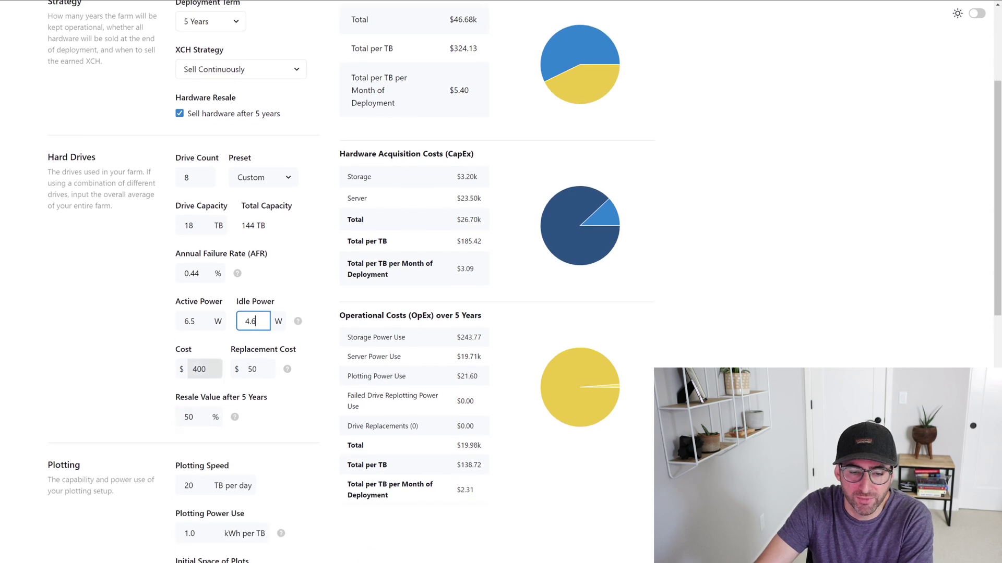
{"action": "key", "text": "ctrl+a"}
{"action": "left_click", "coordinate": [306, 338]}
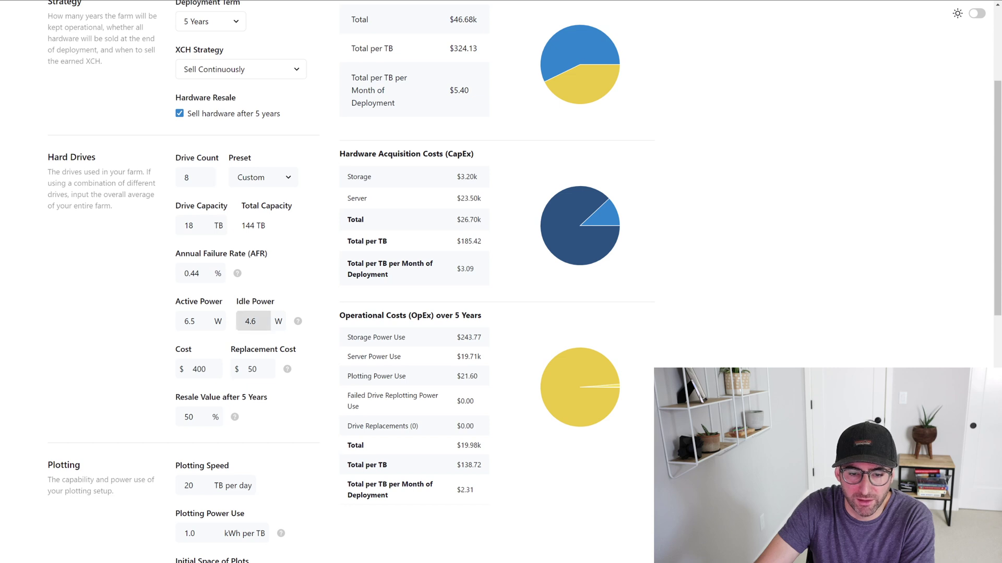
{"action": "double_click", "coordinate": [250, 320]}
{"action": "type", "text": "5.6"}
Raise the per-drive cost from $400 to $450 and check the Replacement Cost explanation
{"action": "left_click", "coordinate": [201, 369]}
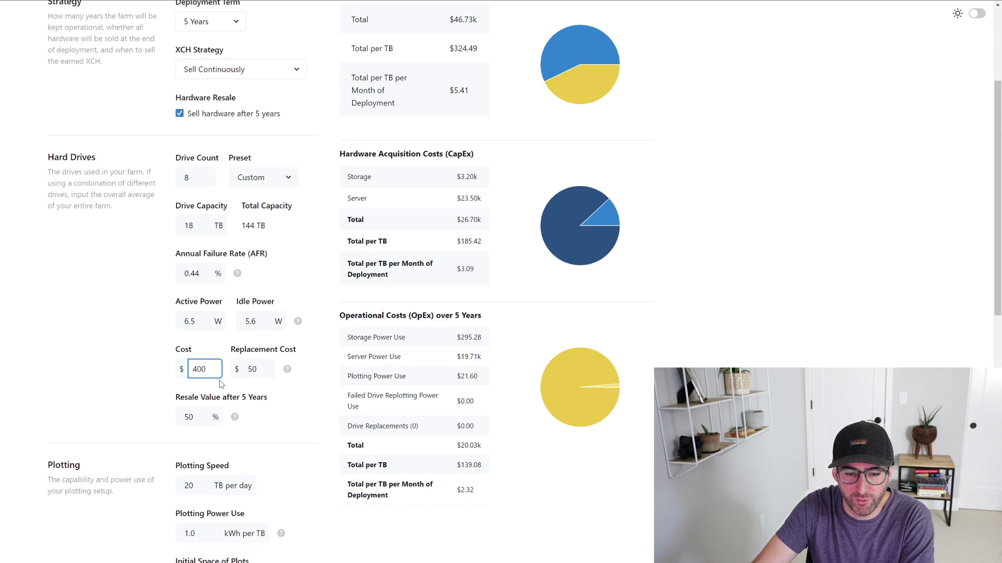
{"action": "scroll", "coordinate": [282, 300], "scroll_direction": "up", "scroll_amount": 2}
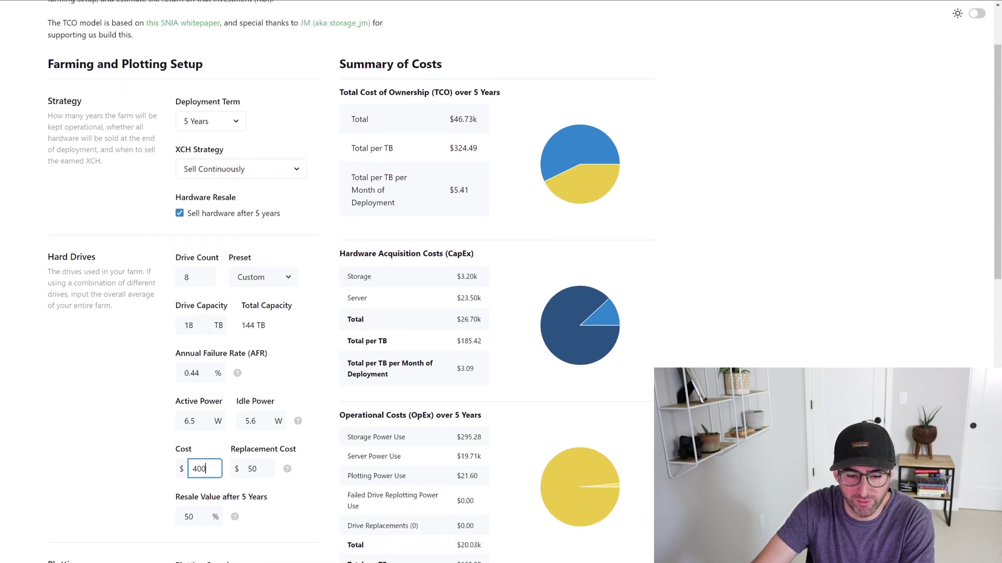
{"action": "key", "text": "ctrl+a"}
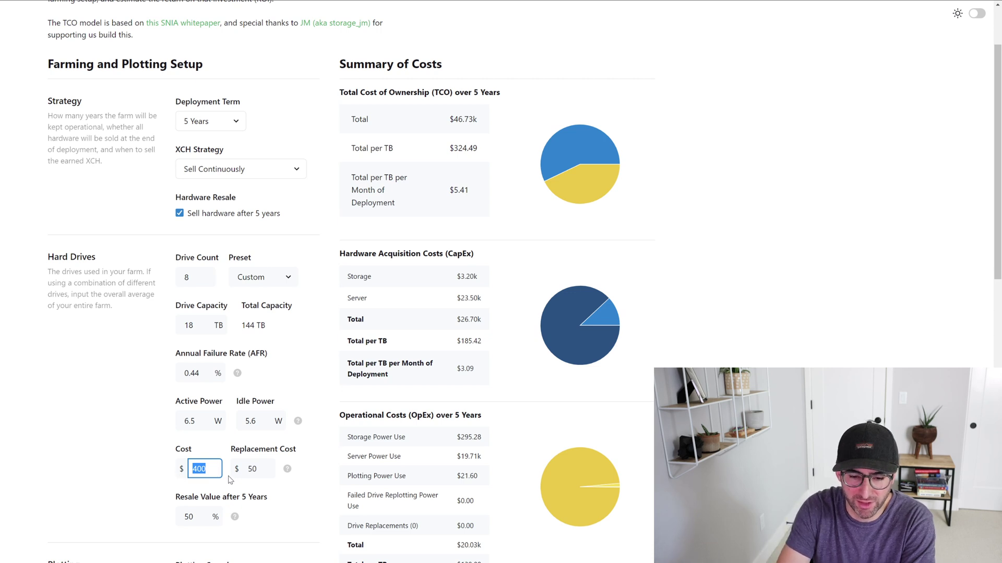
{"action": "type", "text": "450"}
{"action": "key", "text": "Tab"}
{"action": "left_click", "coordinate": [288, 470]}
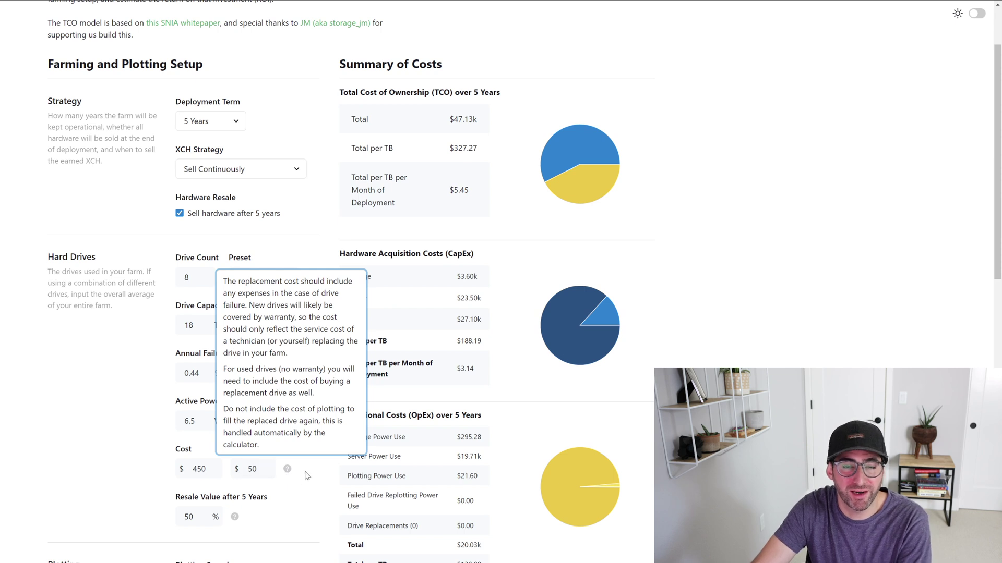
{"action": "left_click", "coordinate": [304, 473]}
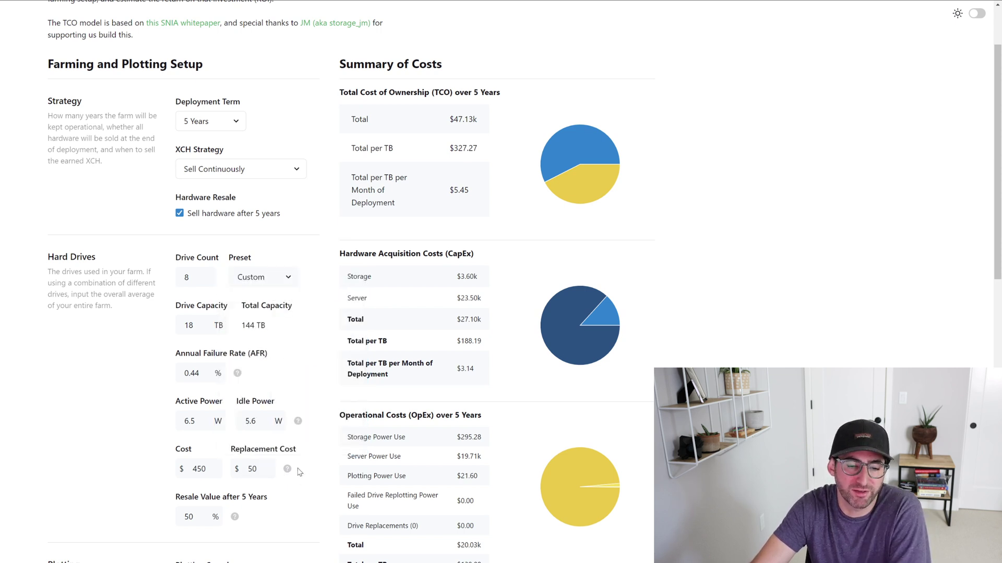
Change the plotting speed to 10 TB per day in the Plotting section
{"action": "scroll", "coordinate": [296, 472], "scroll_direction": "down", "scroll_amount": 2}
{"action": "scroll", "coordinate": [296, 471], "scroll_direction": "up", "scroll_amount": 1}
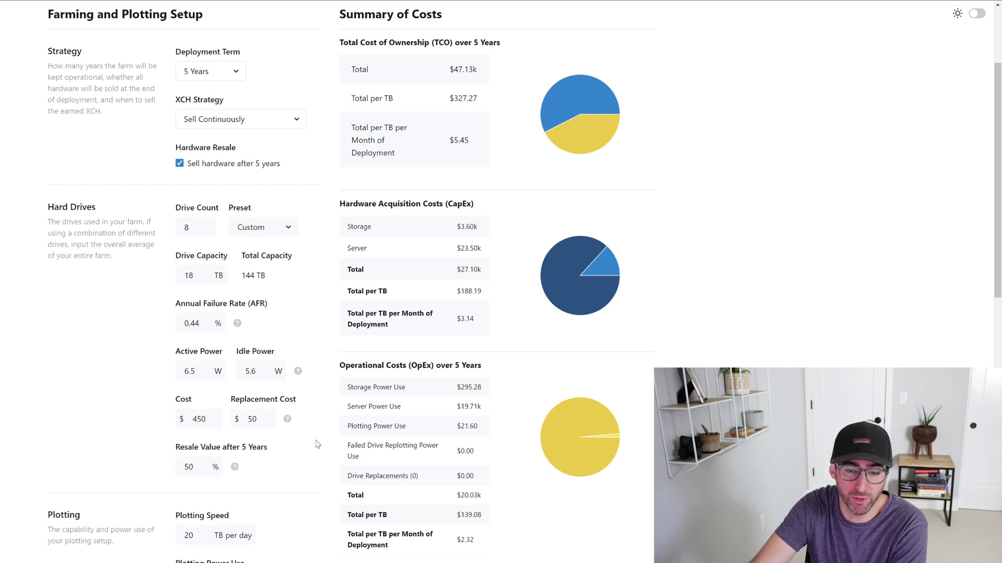
{"action": "scroll", "coordinate": [212, 484], "scroll_direction": "down", "scroll_amount": 2}
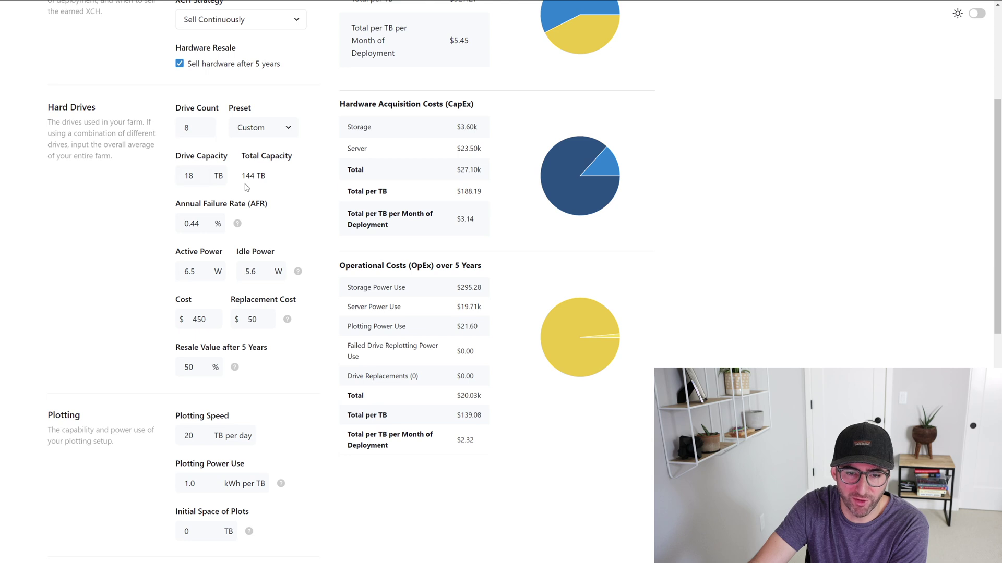
{"action": "double_click", "coordinate": [189, 436]}
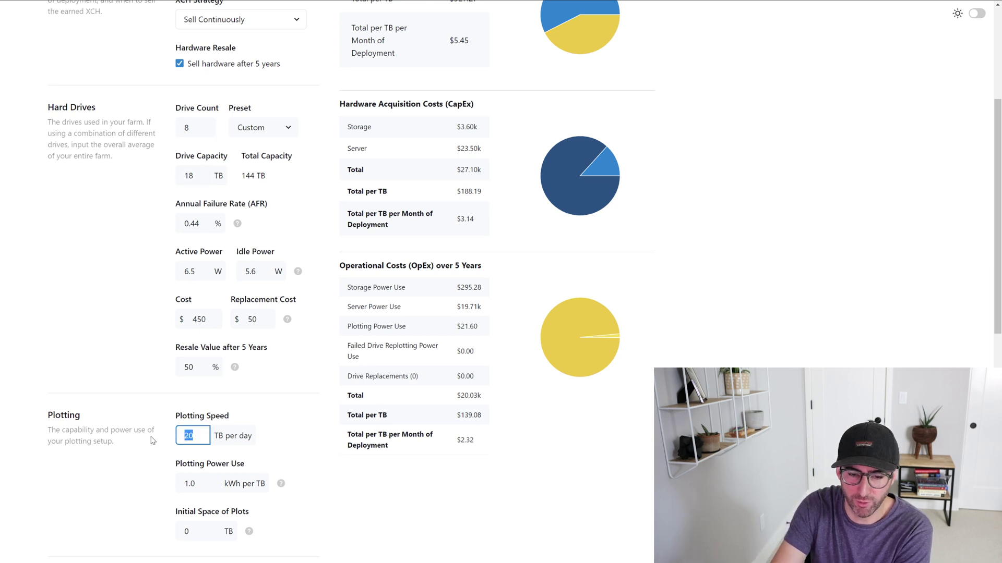
{"action": "type", "text": "10"}
{"action": "left_click", "coordinate": [277, 454]}
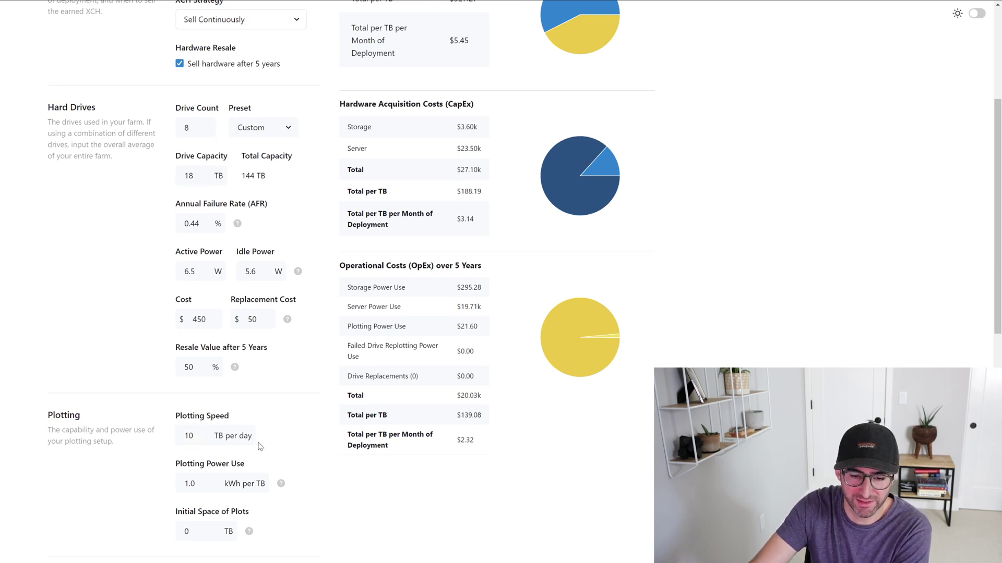
{"action": "scroll", "coordinate": [245, 454], "scroll_direction": "down", "scroll_amount": 1}
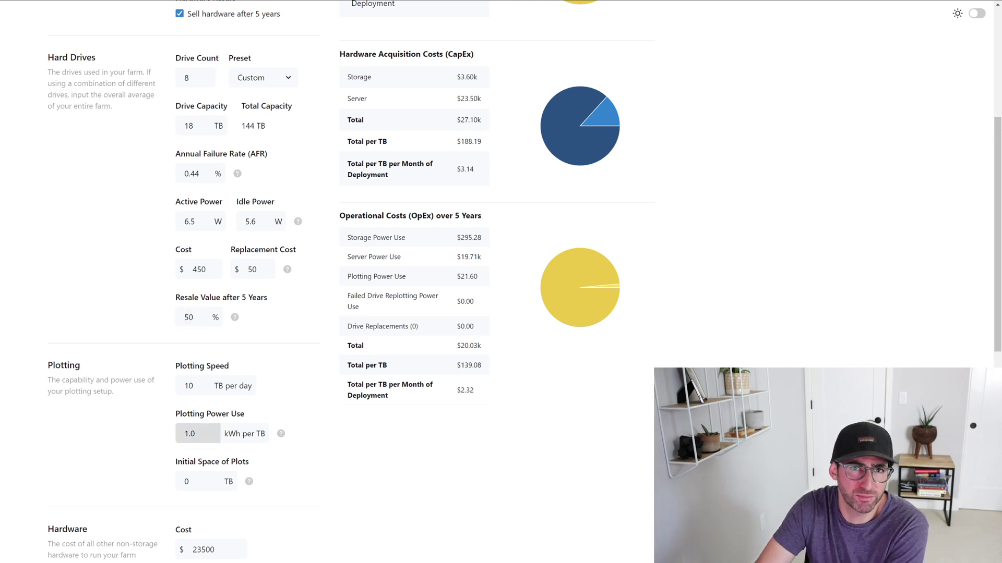
Lower the other-hardware cost from $23,500 to $200
{"action": "scroll", "coordinate": [223, 441], "scroll_direction": "down", "scroll_amount": 2}
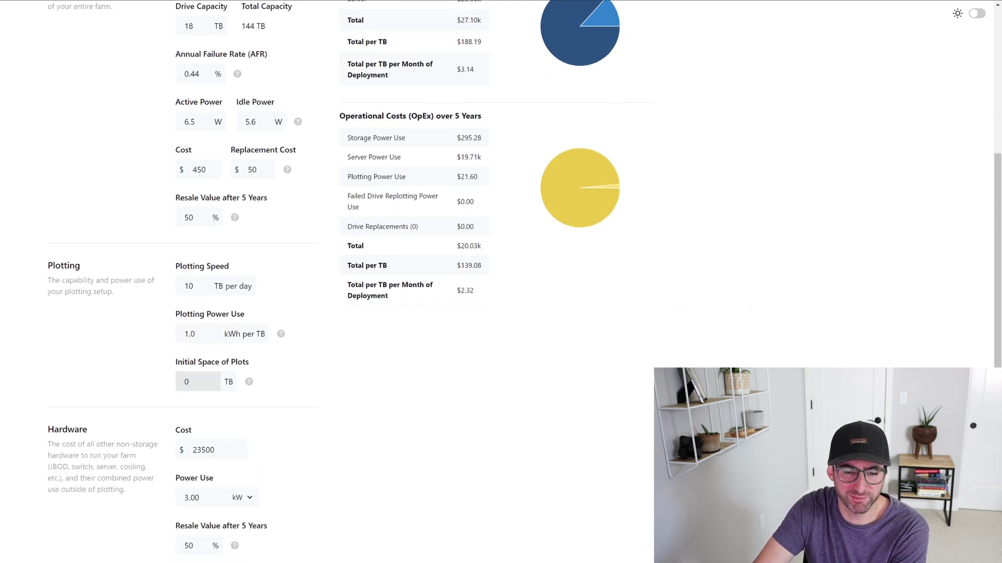
{"action": "scroll", "coordinate": [249, 438], "scroll_direction": "down", "scroll_amount": 6}
{"action": "scroll", "coordinate": [270, 393], "scroll_direction": "up", "scroll_amount": 3}
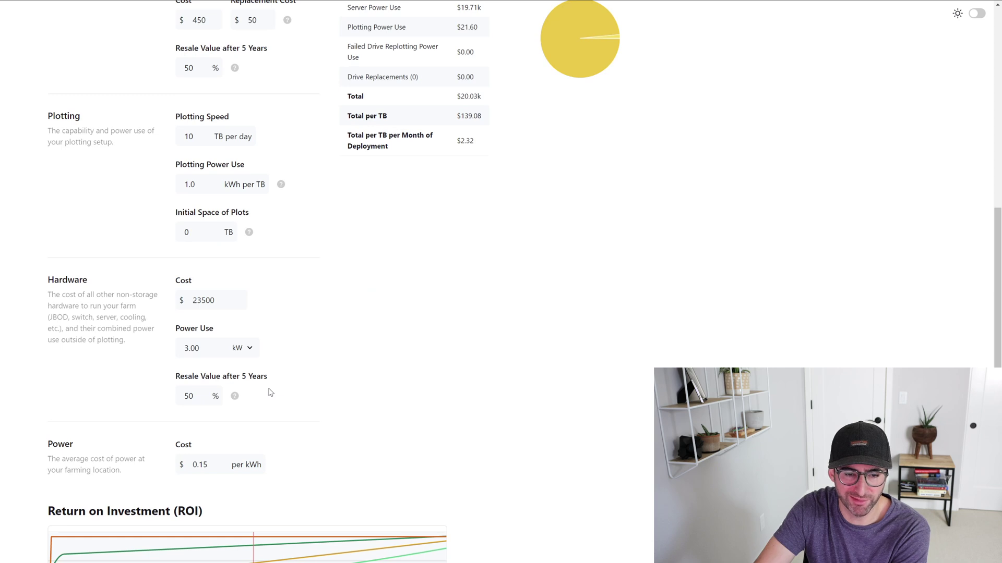
{"action": "scroll", "coordinate": [270, 392], "scroll_direction": "up", "scroll_amount": 4}
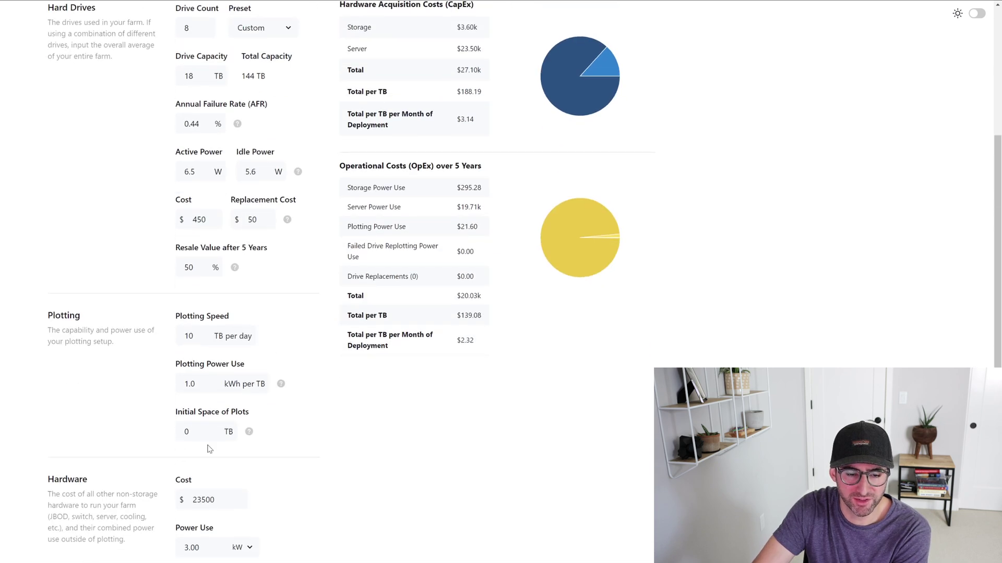
{"action": "scroll", "coordinate": [209, 449], "scroll_direction": "down", "scroll_amount": 1}
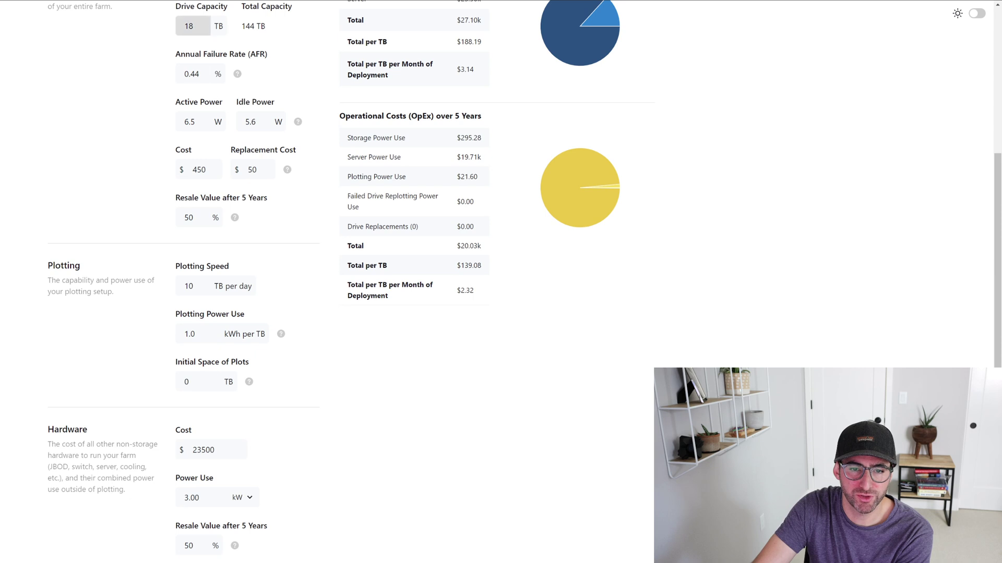
{"action": "scroll", "coordinate": [217, 52], "scroll_direction": "up", "scroll_amount": 1}
{"action": "scroll", "coordinate": [265, 371], "scroll_direction": "down", "scroll_amount": 1}
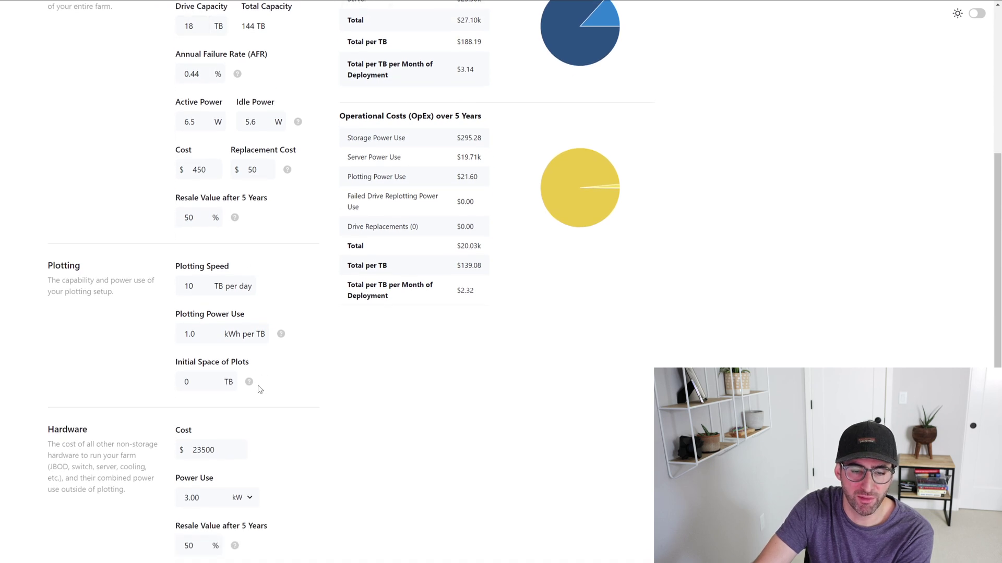
{"action": "scroll", "coordinate": [257, 387], "scroll_direction": "down", "scroll_amount": 1}
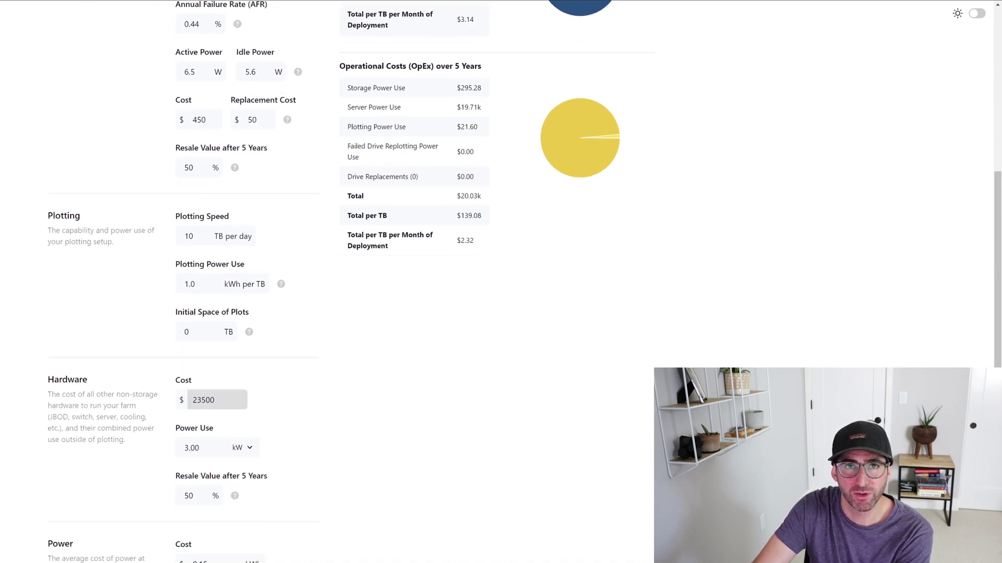
{"action": "left_click_drag", "start_coordinate": [192, 400], "coordinate": [215, 400]}
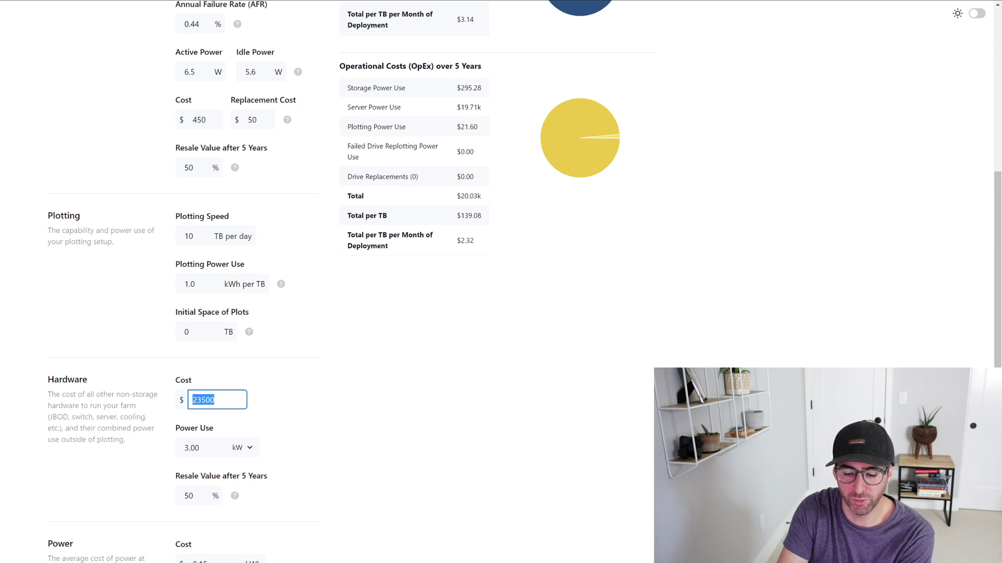
{"action": "type", "text": "200"}
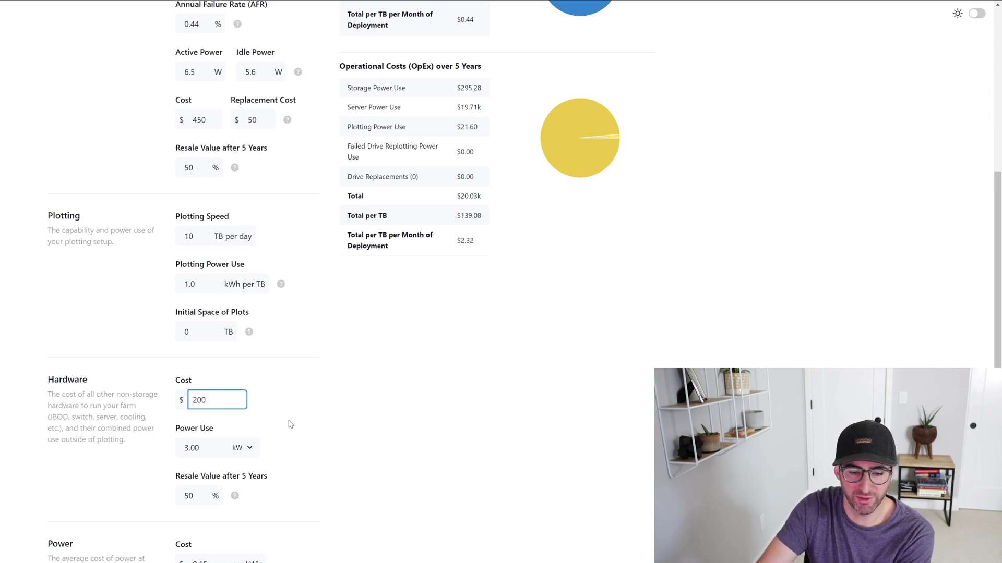
{"action": "left_click", "coordinate": [290, 428]}
Set the hardware power use to 50 W, switching the unit from kW to W
{"action": "left_click_drag", "start_coordinate": [214, 448], "coordinate": [156, 455]}
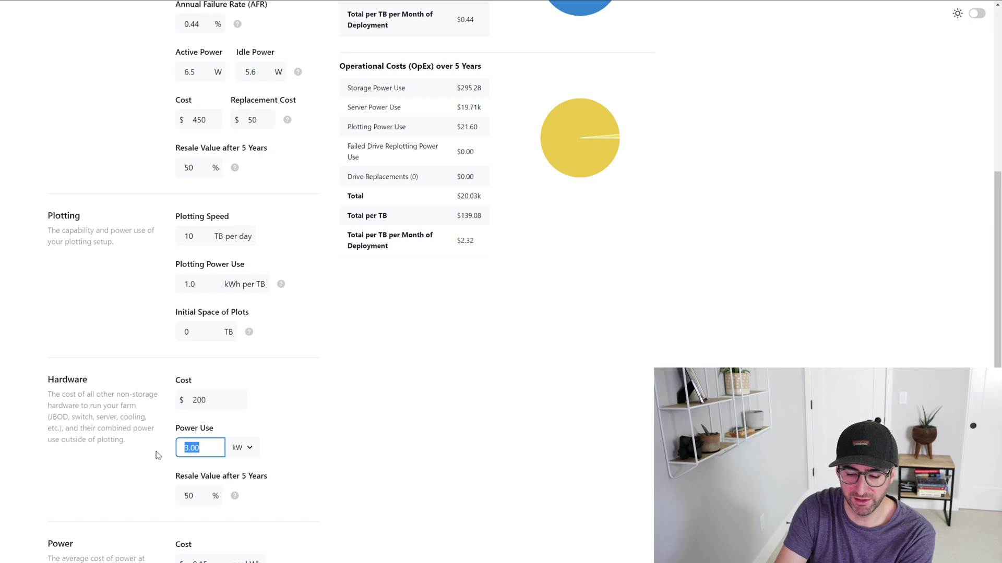
{"action": "type", "text": "50"}
{"action": "left_click", "coordinate": [321, 439]}
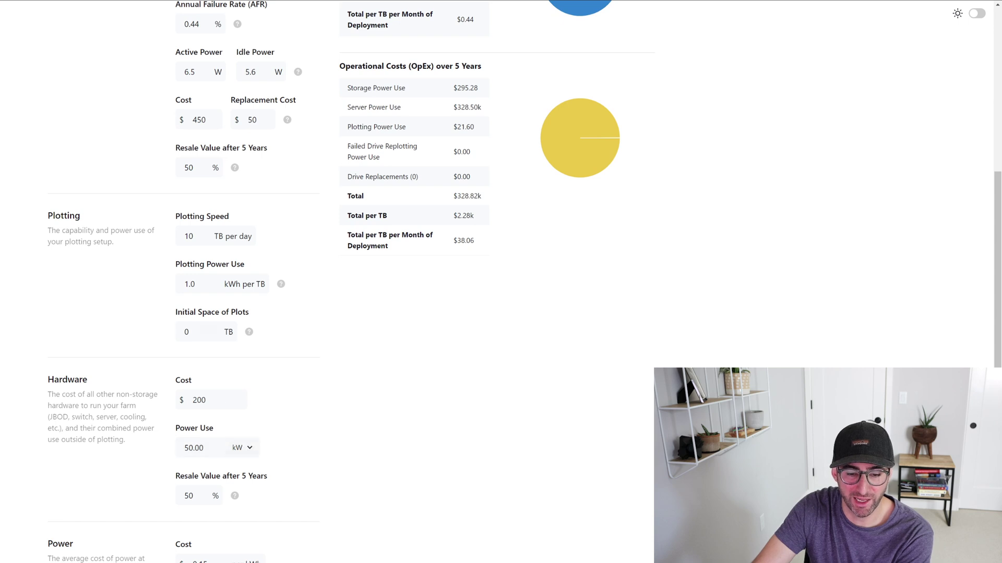
{"action": "left_click", "coordinate": [247, 456]}
{"action": "left_click", "coordinate": [243, 469]}
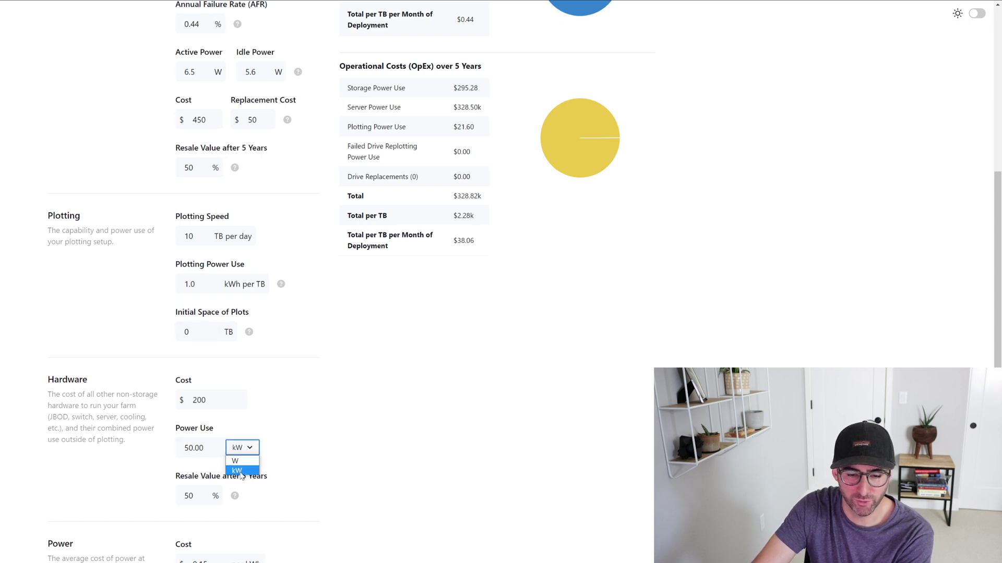
{"action": "key", "text": "shift+Tab"}
{"action": "type", "text": "50"}
{"action": "left_click", "coordinate": [288, 442]}
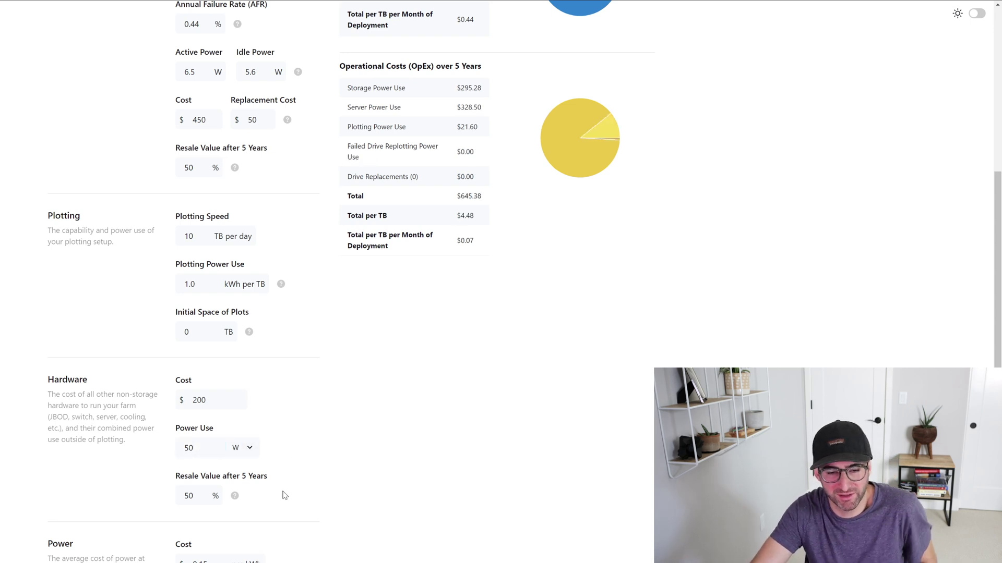
{"action": "scroll", "coordinate": [282, 494], "scroll_direction": "down", "scroll_amount": 2}
{"action": "left_click", "coordinate": [206, 464]}
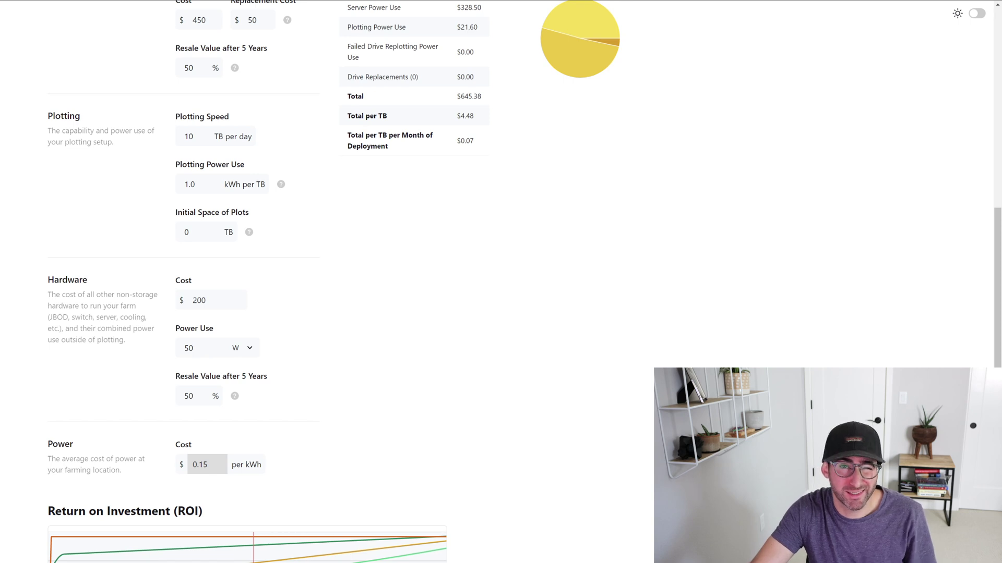
{"action": "scroll", "coordinate": [360, 438], "scroll_direction": "up", "scroll_amount": 8}
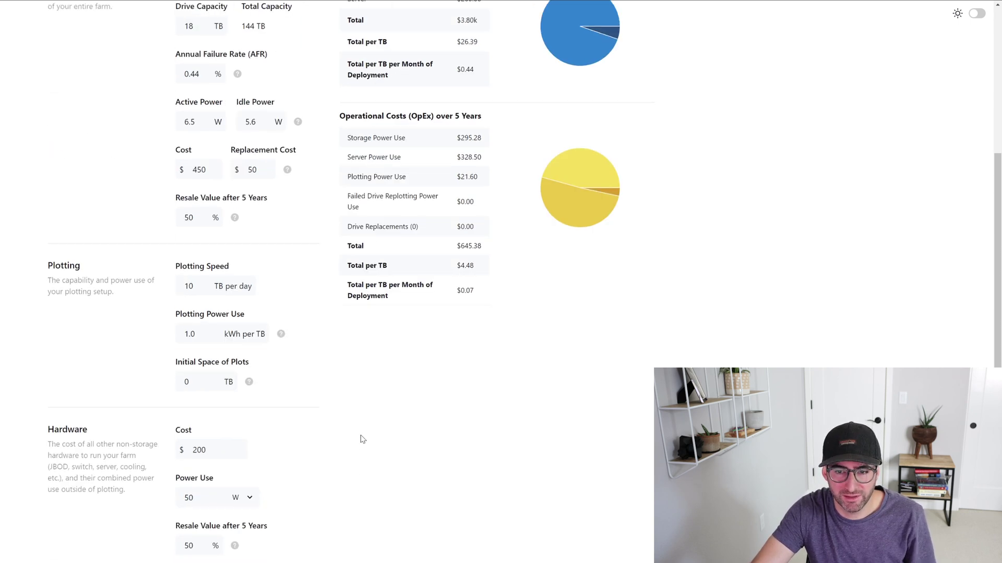
{"action": "scroll", "coordinate": [363, 441], "scroll_direction": "up", "scroll_amount": 1}
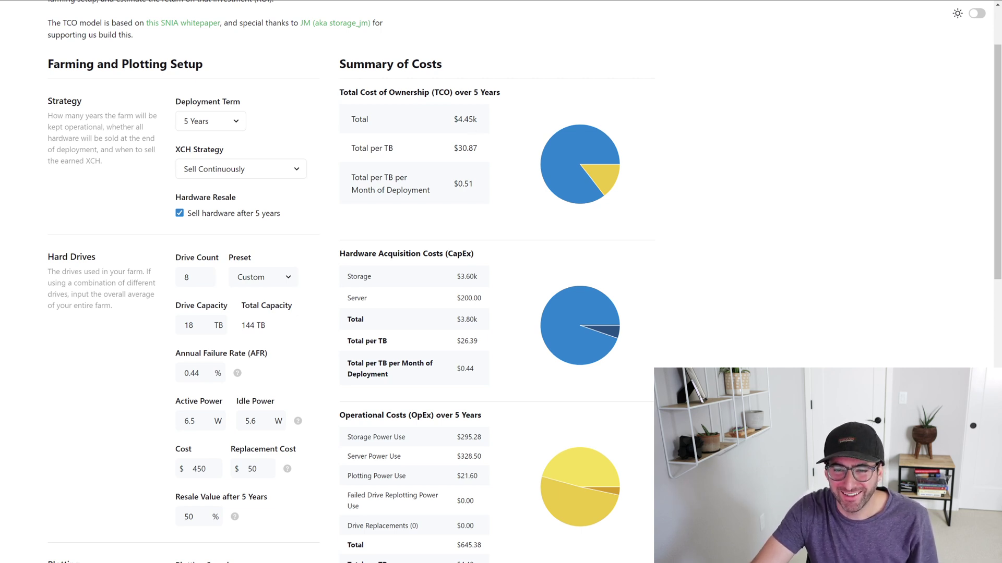
{"action": "double_click", "coordinate": [468, 148]}
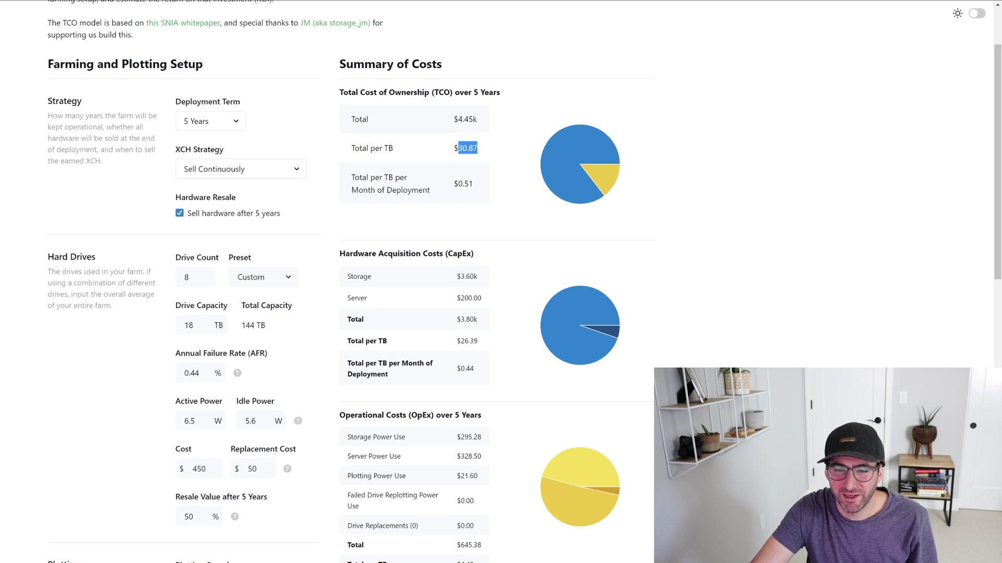
{"action": "left_click", "coordinate": [431, 132]}
{"action": "left_click_drag", "start_coordinate": [348, 148], "coordinate": [481, 154]}
{"action": "left_click", "coordinate": [481, 155]}
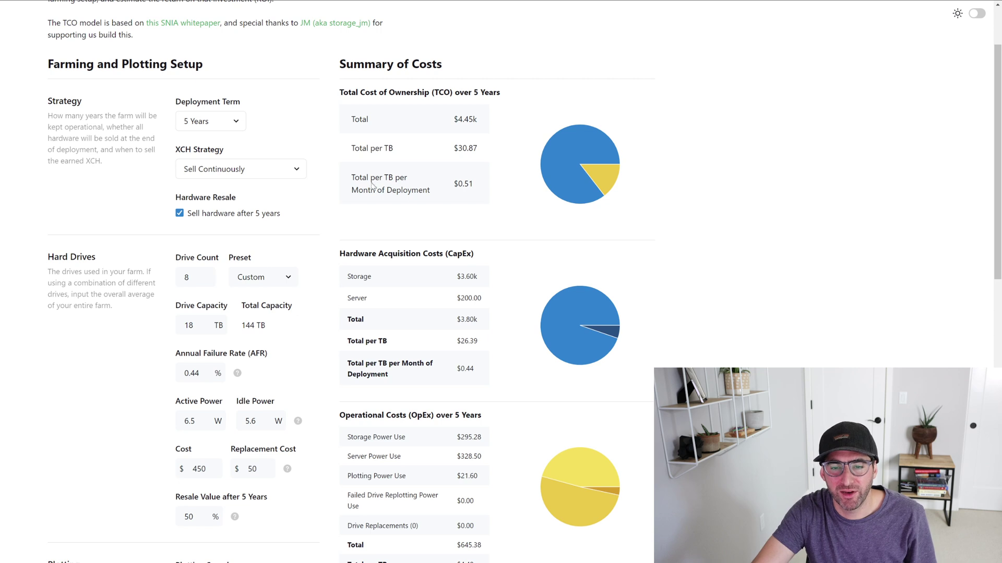
{"action": "left_click_drag", "start_coordinate": [351, 176], "coordinate": [436, 192]}
{"action": "left_click", "coordinate": [441, 196]}
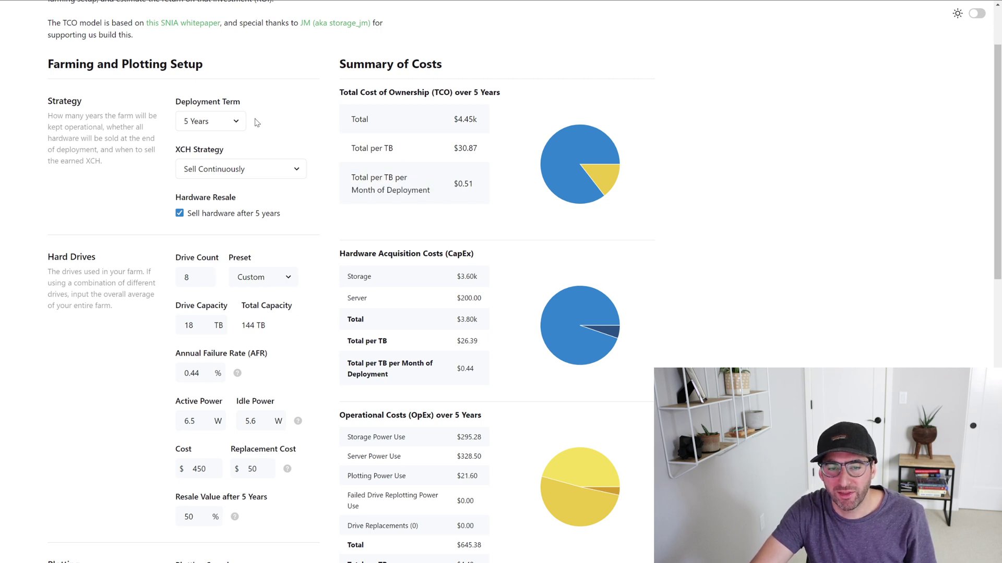
{"action": "left_click", "coordinate": [236, 121]}
{"action": "left_click", "coordinate": [228, 148]}
{"action": "left_click", "coordinate": [224, 123]}
{"action": "left_click", "coordinate": [220, 139]}
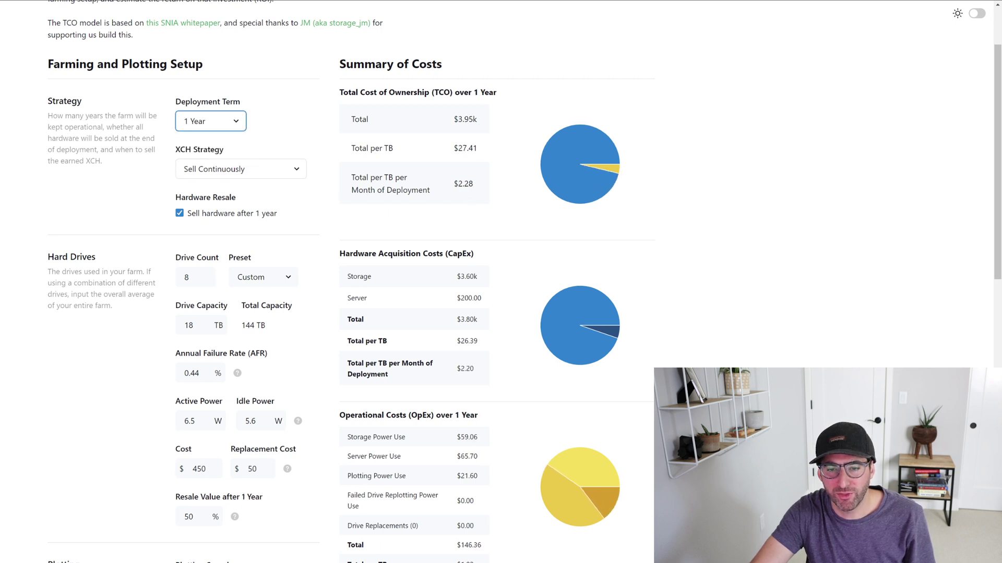
{"action": "mouse_move", "coordinate": [616, 173]}
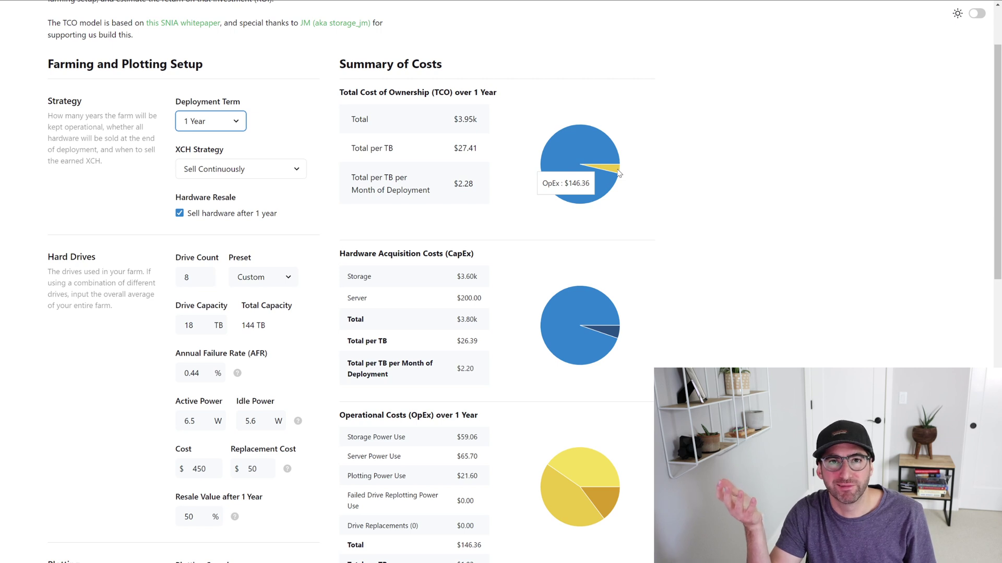
{"action": "mouse_move", "coordinate": [601, 151]}
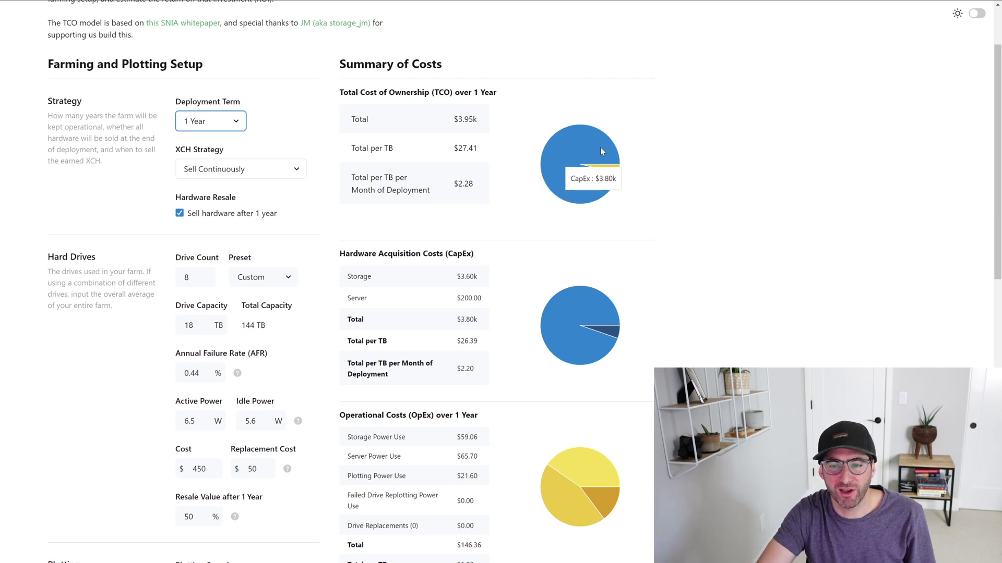
{"action": "left_click", "coordinate": [211, 121]}
{"action": "left_click", "coordinate": [196, 152]}
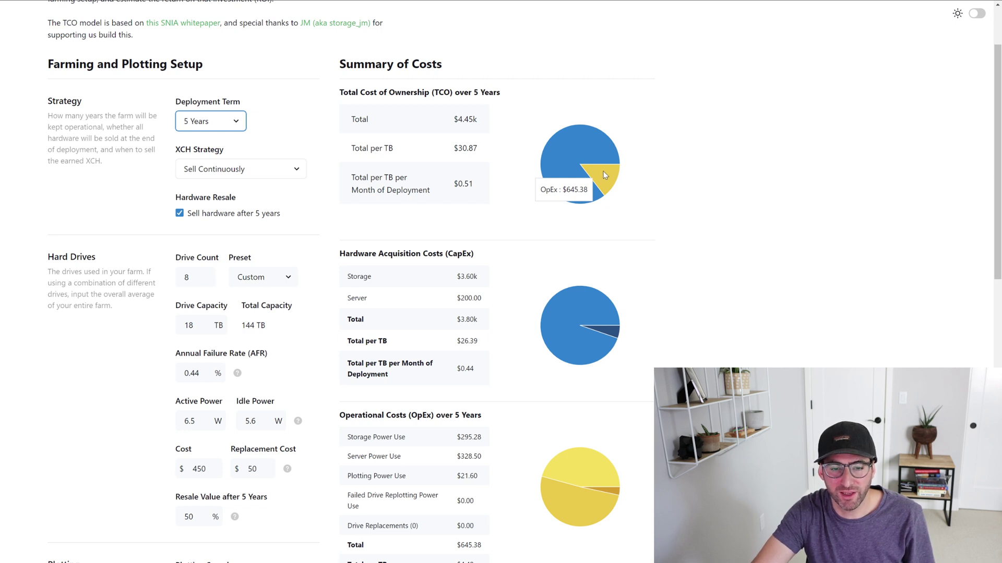
{"action": "mouse_move", "coordinate": [583, 139]}
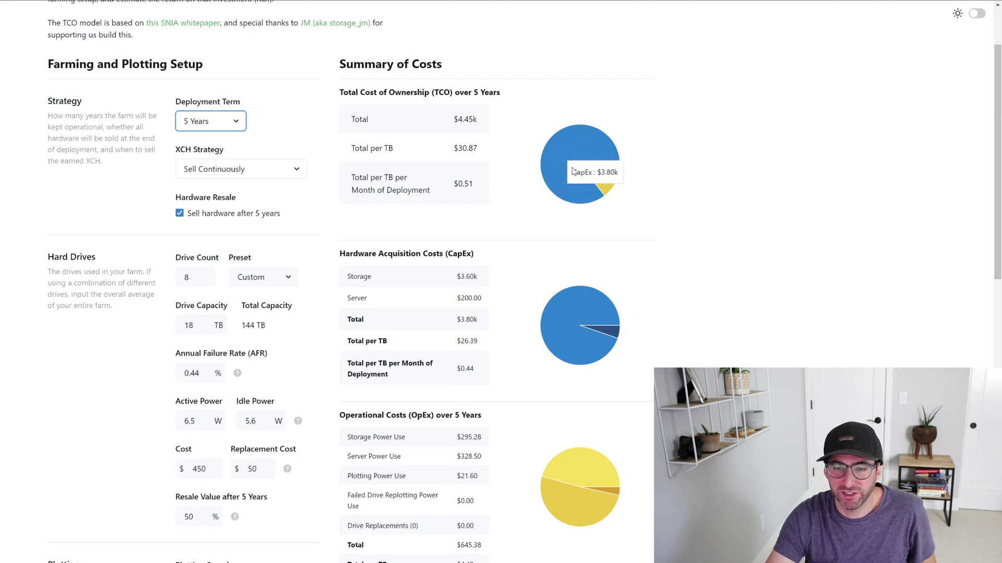
{"action": "scroll", "coordinate": [361, 261], "scroll_direction": "down", "scroll_amount": 2}
{"action": "scroll", "coordinate": [361, 260], "scroll_direction": "up", "scroll_amount": 1}
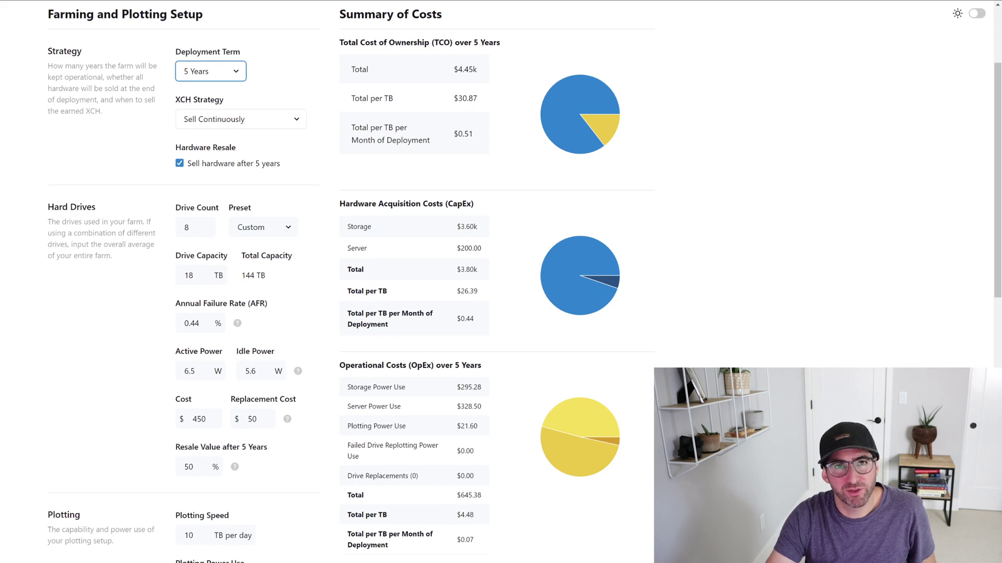
{"action": "scroll", "coordinate": [209, 485], "scroll_direction": "down", "scroll_amount": 3}
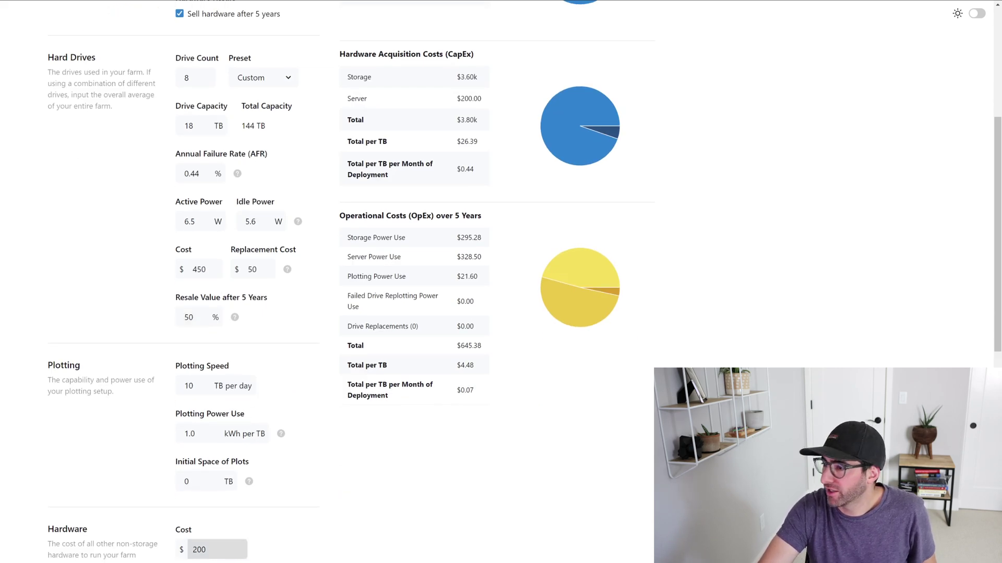
{"action": "scroll", "coordinate": [288, 367], "scroll_direction": "up", "scroll_amount": 4}
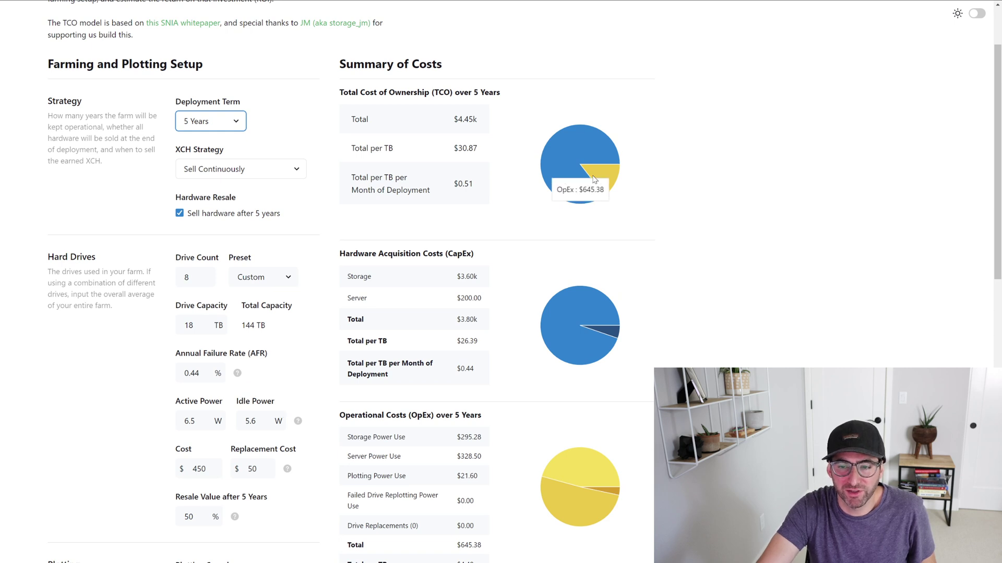
{"action": "mouse_move", "coordinate": [587, 196]}
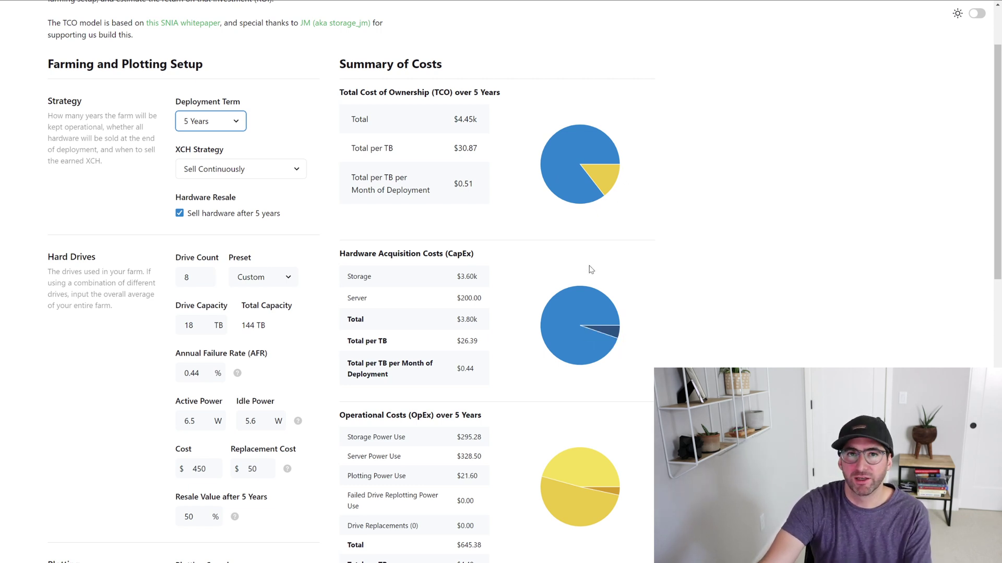
{"action": "mouse_move", "coordinate": [590, 291]}
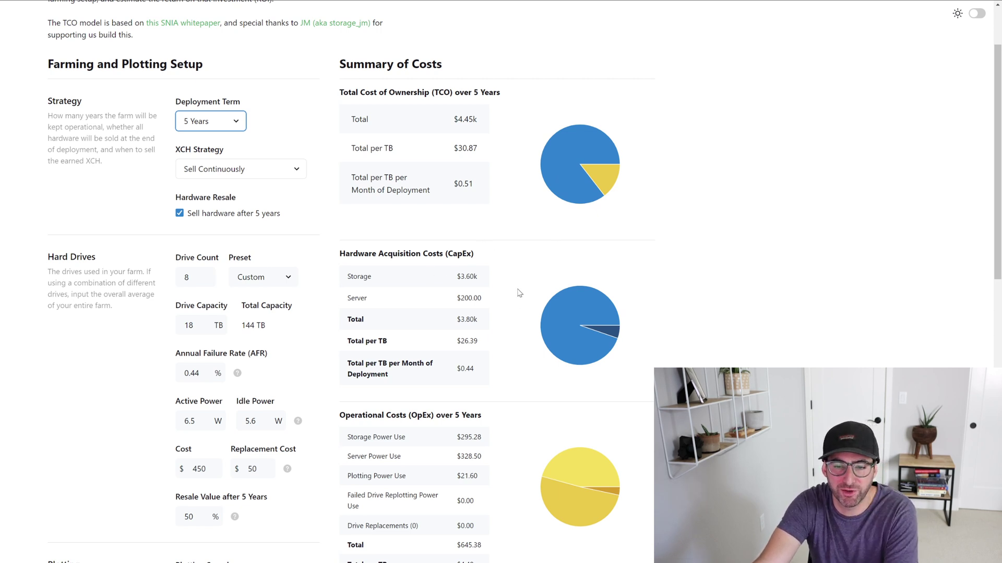
{"action": "mouse_move", "coordinate": [594, 309]}
{"action": "mouse_move", "coordinate": [617, 333]}
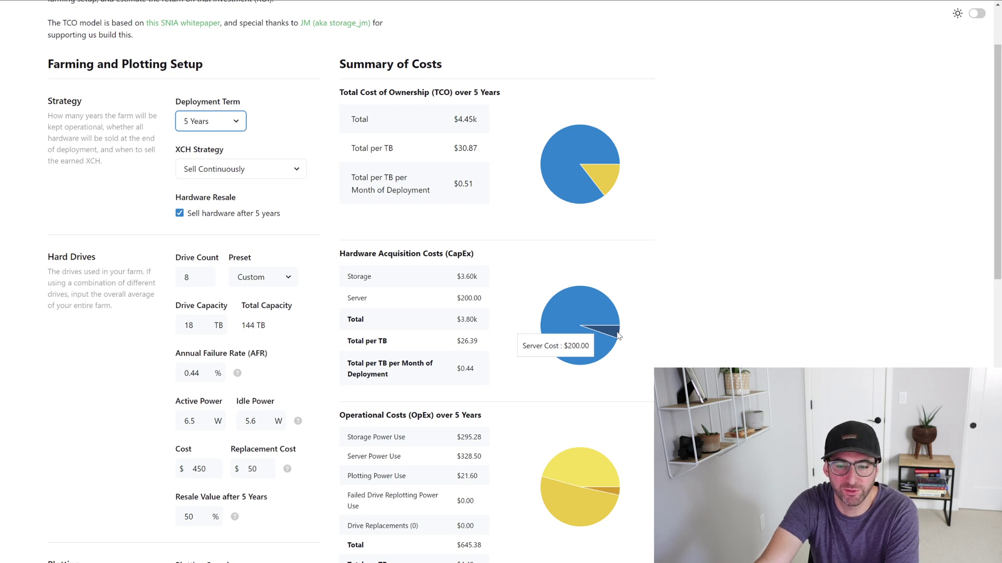
{"action": "scroll", "coordinate": [616, 334], "scroll_direction": "down", "scroll_amount": 1}
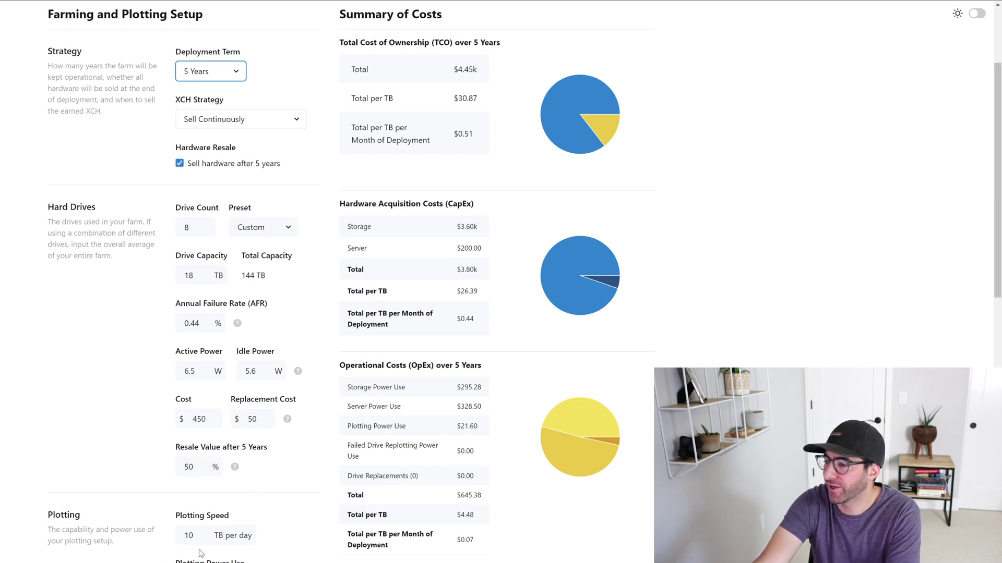
{"action": "scroll", "coordinate": [204, 551], "scroll_direction": "down", "scroll_amount": 1}
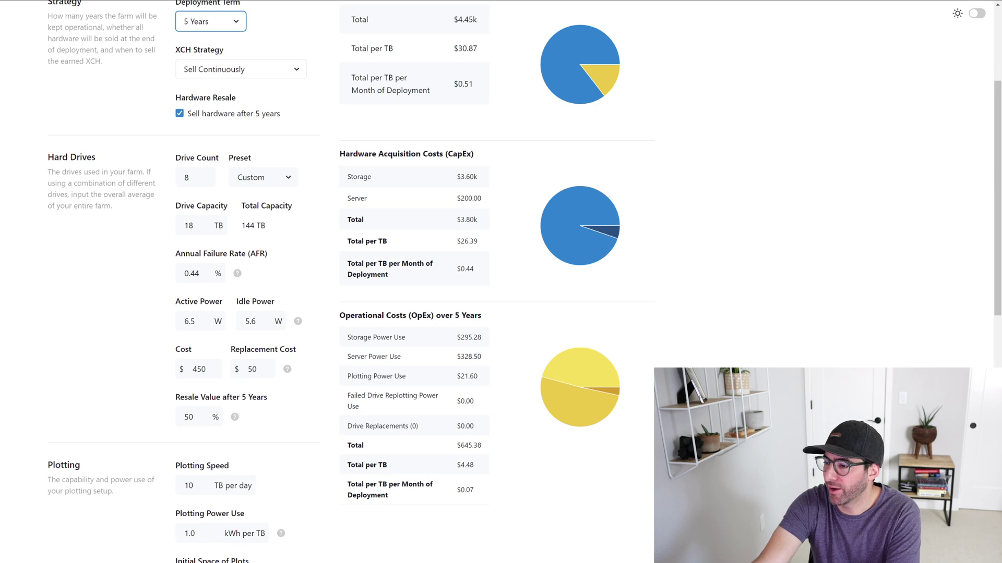
{"action": "scroll", "coordinate": [579, 334], "scroll_direction": "up", "scroll_amount": 2}
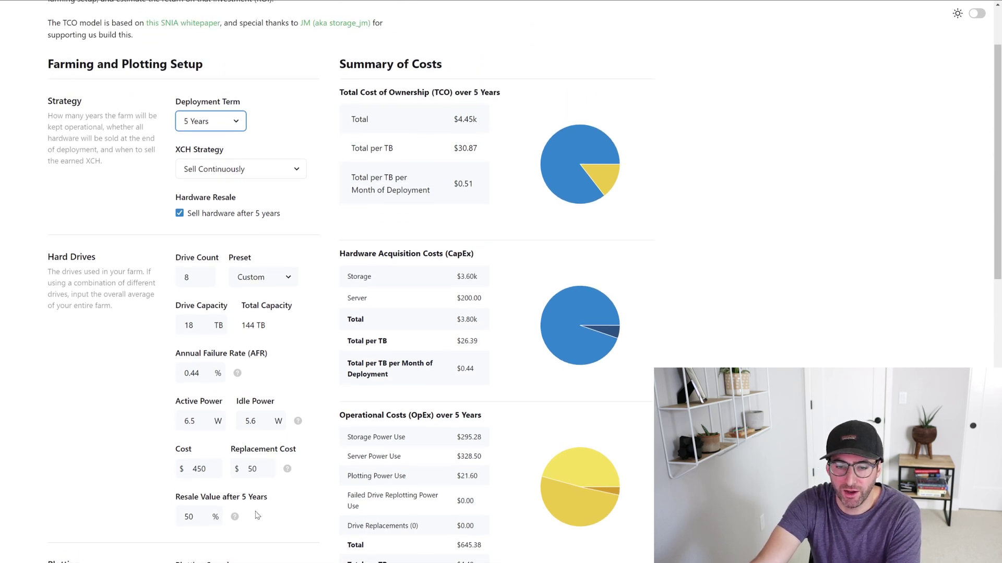
{"action": "mouse_move", "coordinate": [583, 348]}
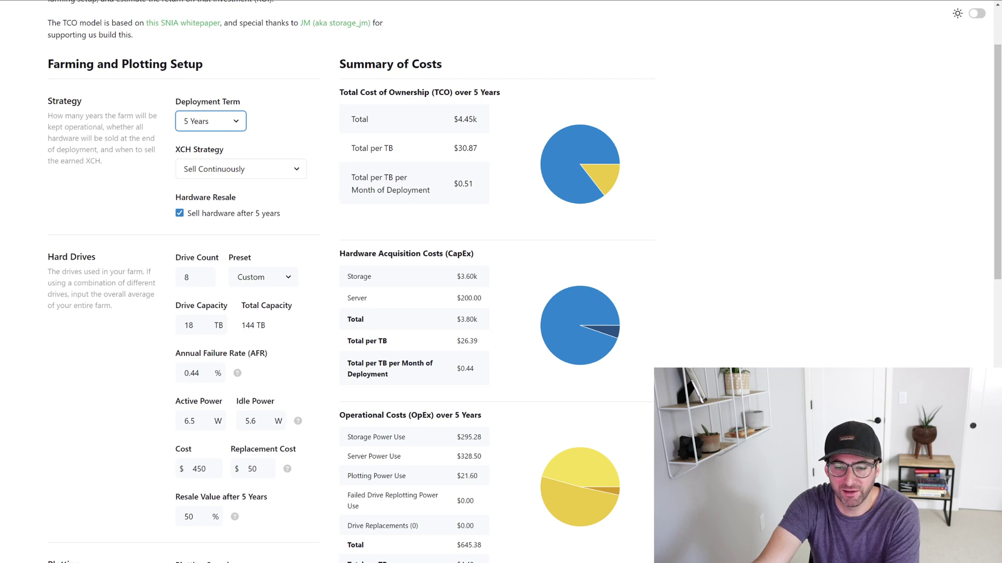
{"action": "scroll", "coordinate": [501, 282], "scroll_direction": "down", "scroll_amount": 1}
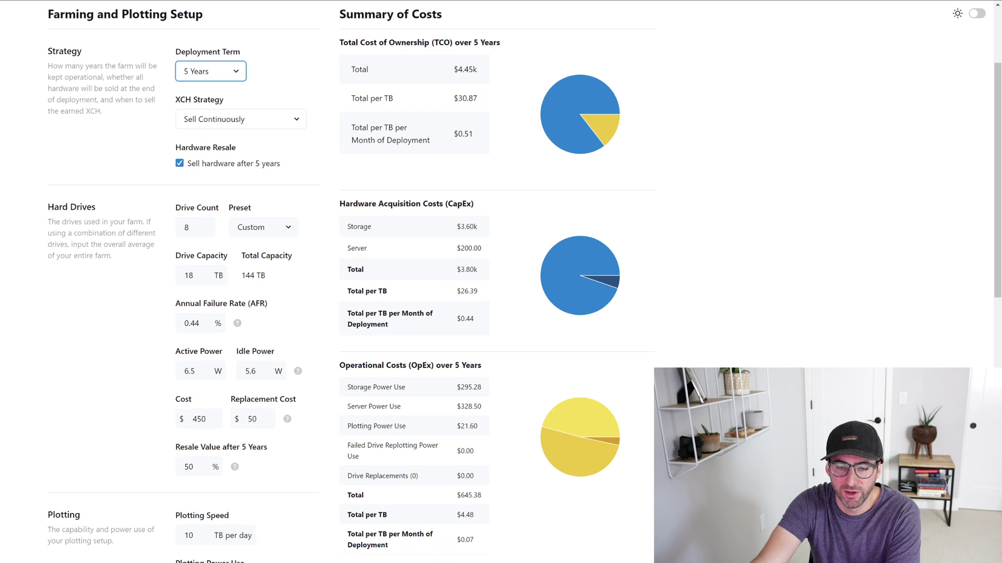
{"action": "mouse_move", "coordinate": [598, 409]}
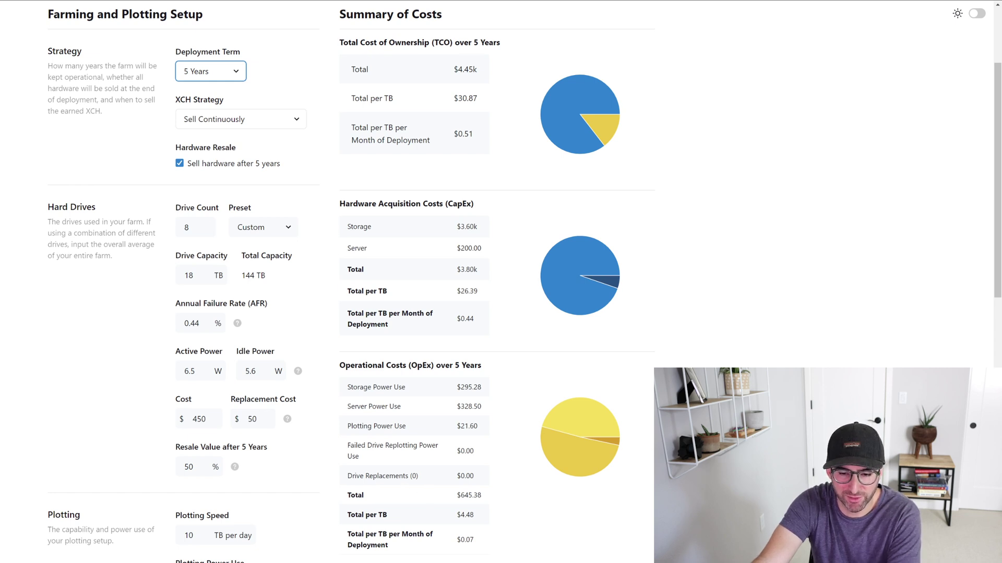
Set the drive count to 100, for 1800 TB total
{"action": "scroll", "coordinate": [215, 321], "scroll_direction": "up", "scroll_amount": 1}
{"action": "double_click", "coordinate": [204, 277]}
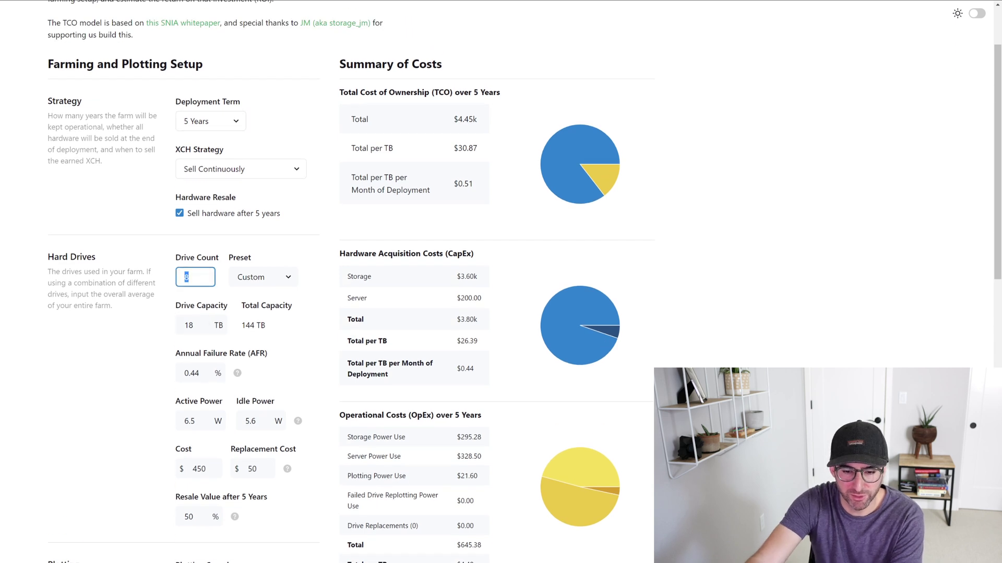
{"action": "type", "text": "100"}
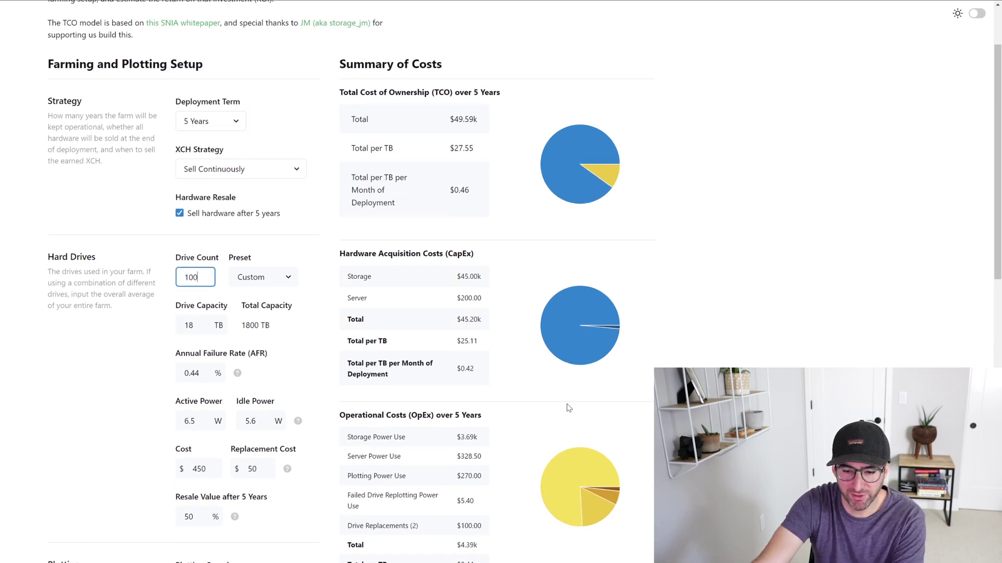
{"action": "left_click", "coordinate": [610, 413]}
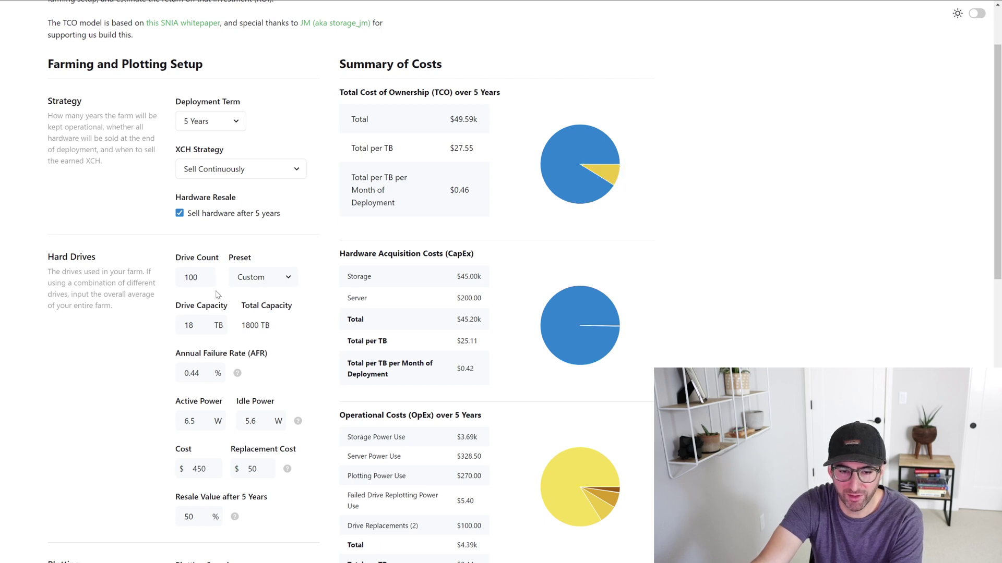
{"action": "left_click", "coordinate": [206, 278]}
Give the other hardware a $2000 cost and 200 W power use
{"action": "scroll", "coordinate": [252, 536], "scroll_direction": "down", "scroll_amount": 3}
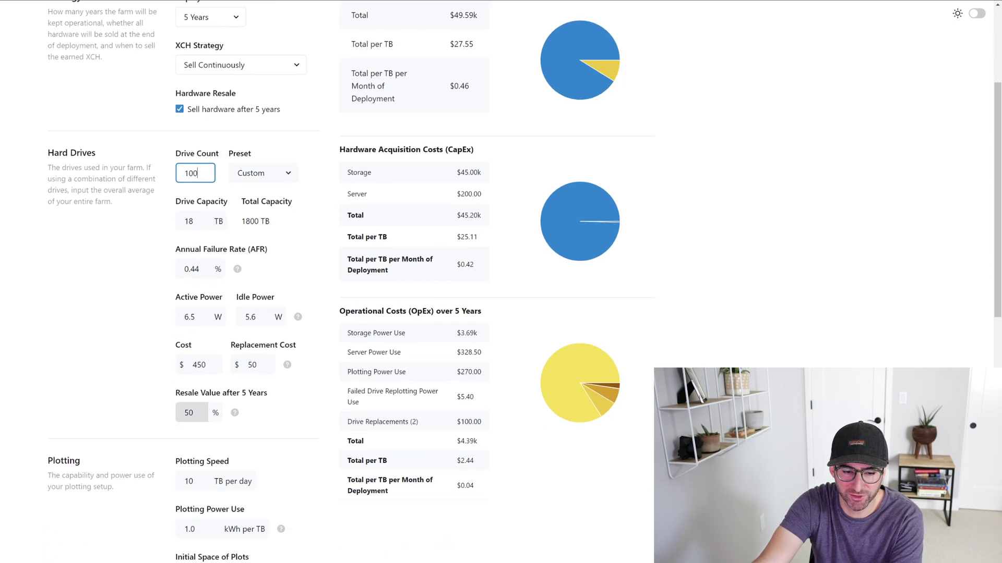
{"action": "scroll", "coordinate": [525, 282], "scroll_direction": "down", "scroll_amount": 2}
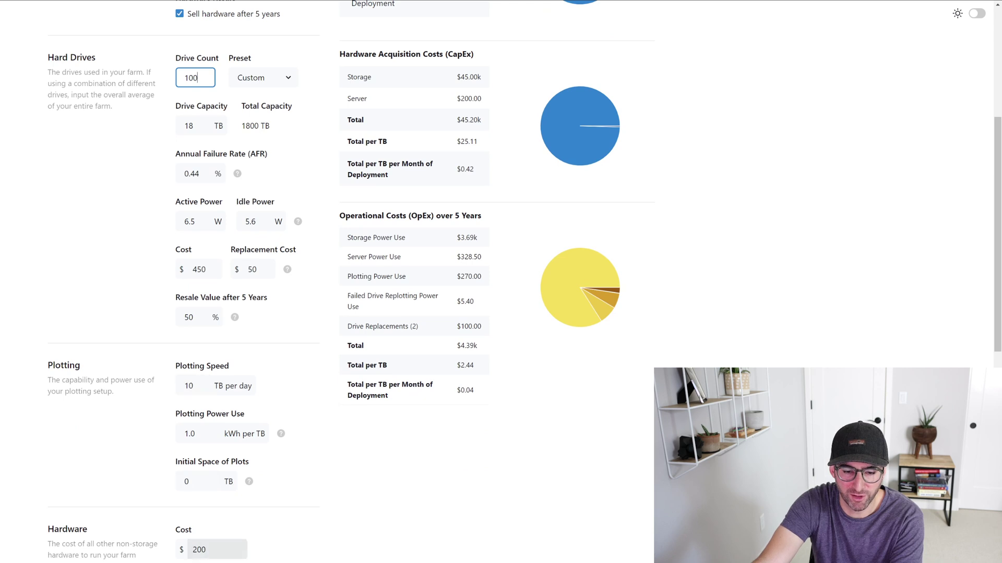
{"action": "scroll", "coordinate": [524, 282], "scroll_direction": "up", "scroll_amount": 5}
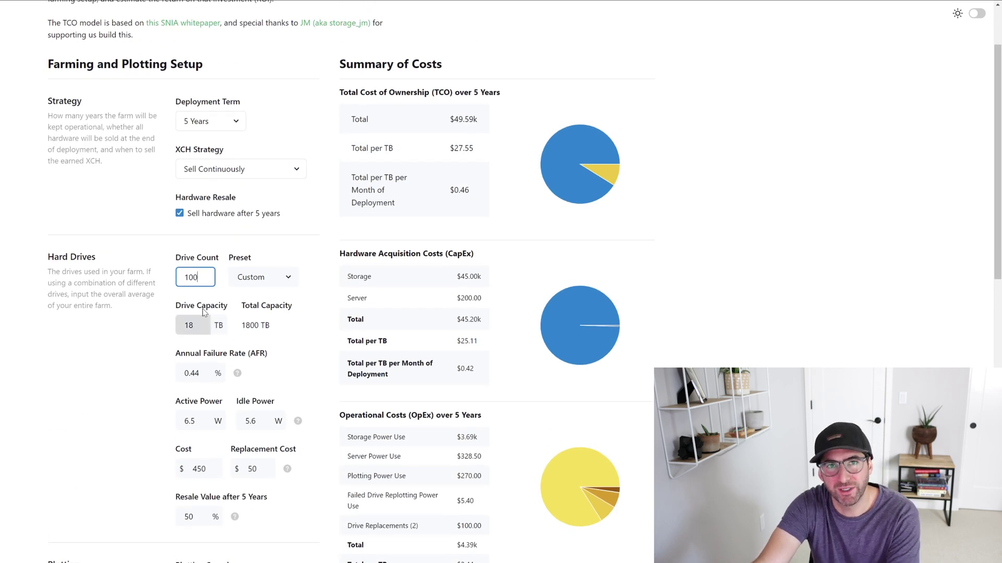
{"action": "scroll", "coordinate": [203, 312], "scroll_direction": "down", "scroll_amount": 6}
{"action": "double_click", "coordinate": [204, 399]}
{"action": "type", "text": "2000"}
{"action": "key", "text": "Tab"}
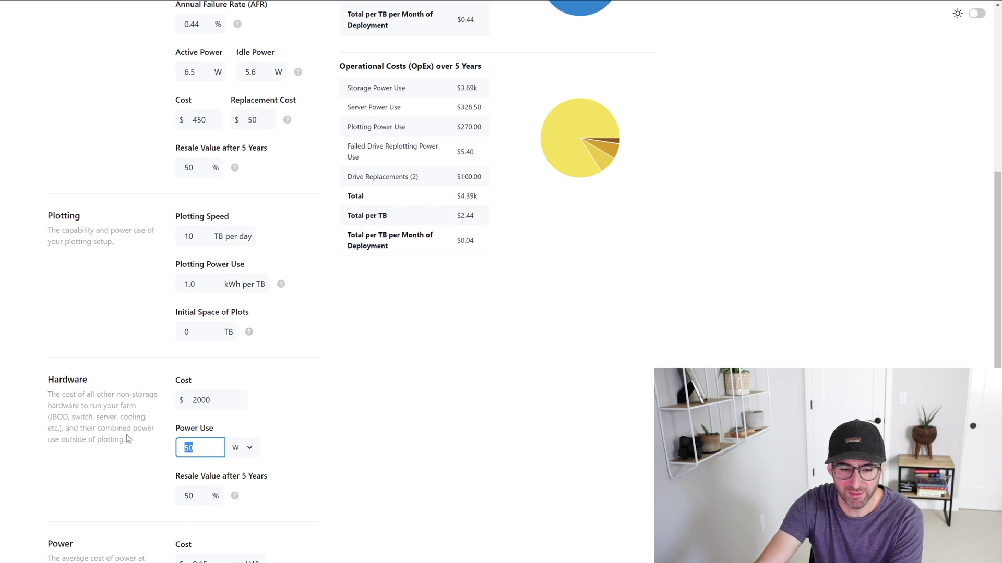
{"action": "type", "text": "200"}
{"action": "left_click", "coordinate": [336, 426]}
{"action": "scroll", "coordinate": [337, 426], "scroll_direction": "up", "scroll_amount": 7}
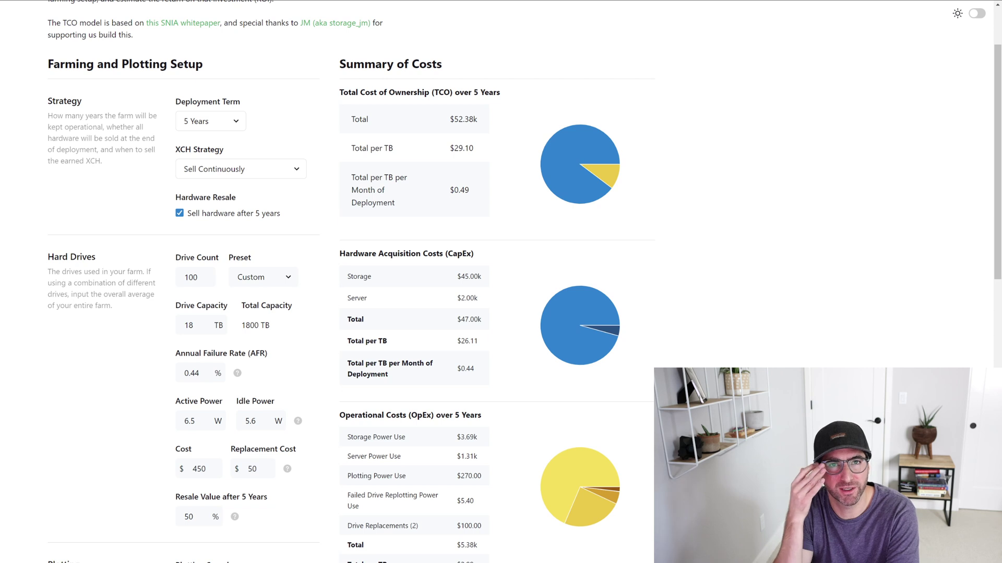
{"action": "mouse_move", "coordinate": [615, 357]}
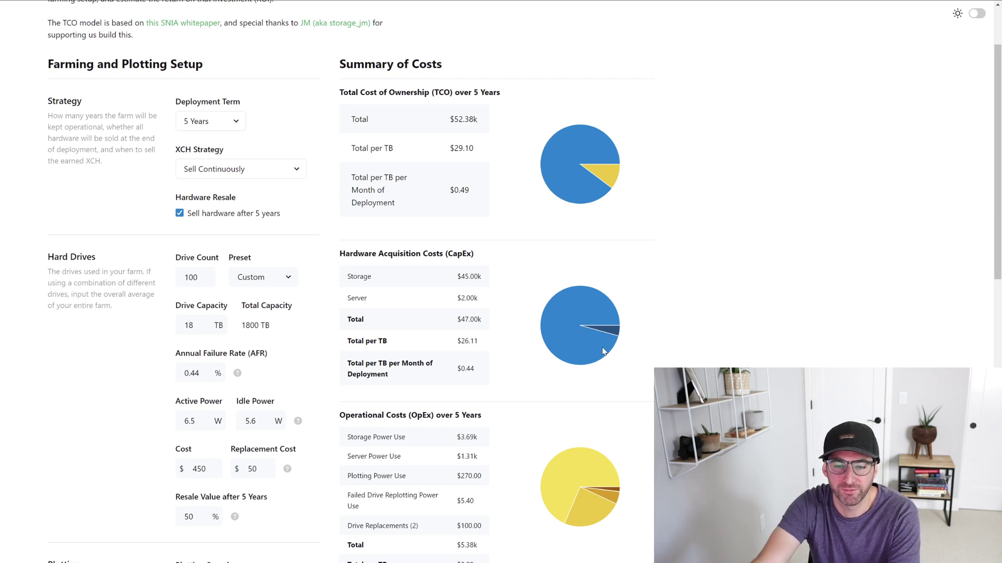
{"action": "left_click_drag", "start_coordinate": [352, 148], "coordinate": [470, 119]}
{"action": "double_click", "coordinate": [466, 119]}
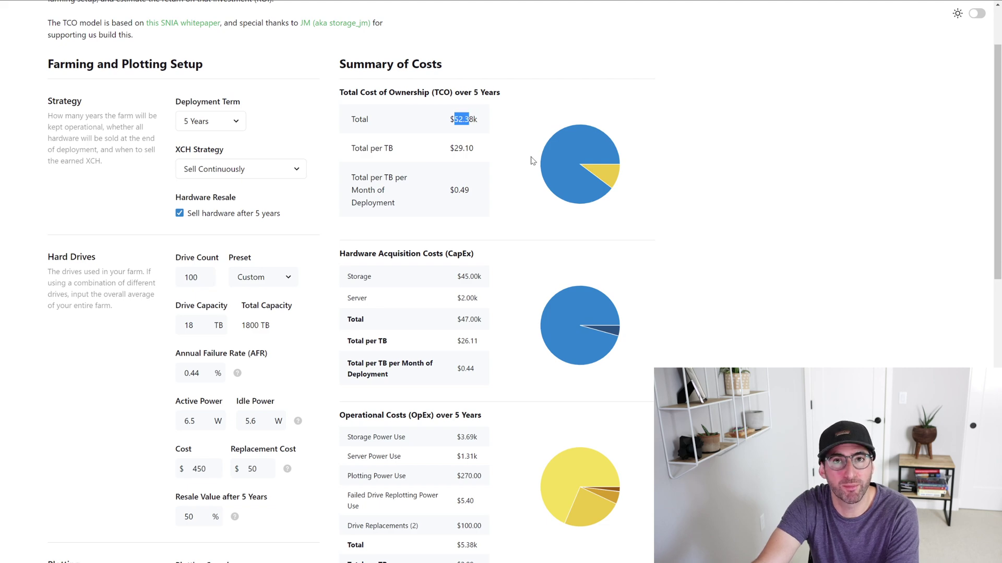
{"action": "left_click", "coordinate": [584, 209]}
{"action": "scroll", "coordinate": [586, 217], "scroll_direction": "down", "scroll_amount": 2}
{"action": "scroll", "coordinate": [585, 221], "scroll_direction": "up", "scroll_amount": 1}
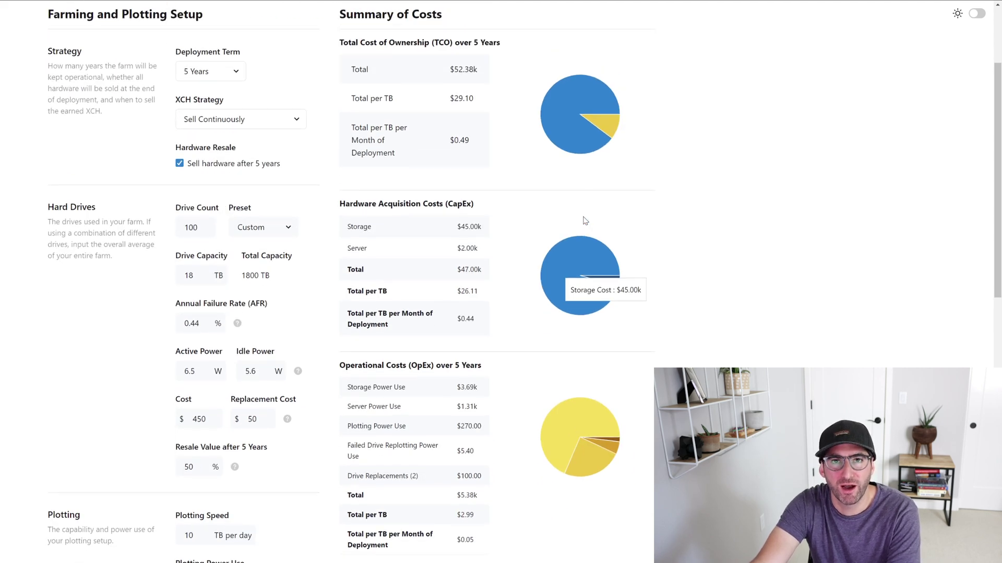
{"action": "scroll", "coordinate": [584, 221], "scroll_direction": "up", "scroll_amount": 1}
{"action": "scroll", "coordinate": [626, 287], "scroll_direction": "down", "scroll_amount": 2}
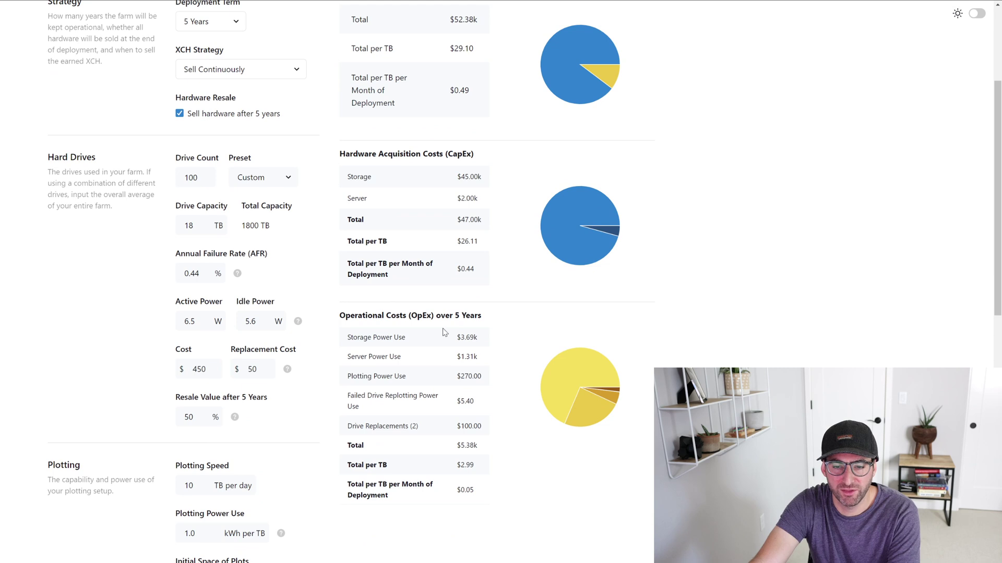
{"action": "mouse_move", "coordinate": [569, 372]}
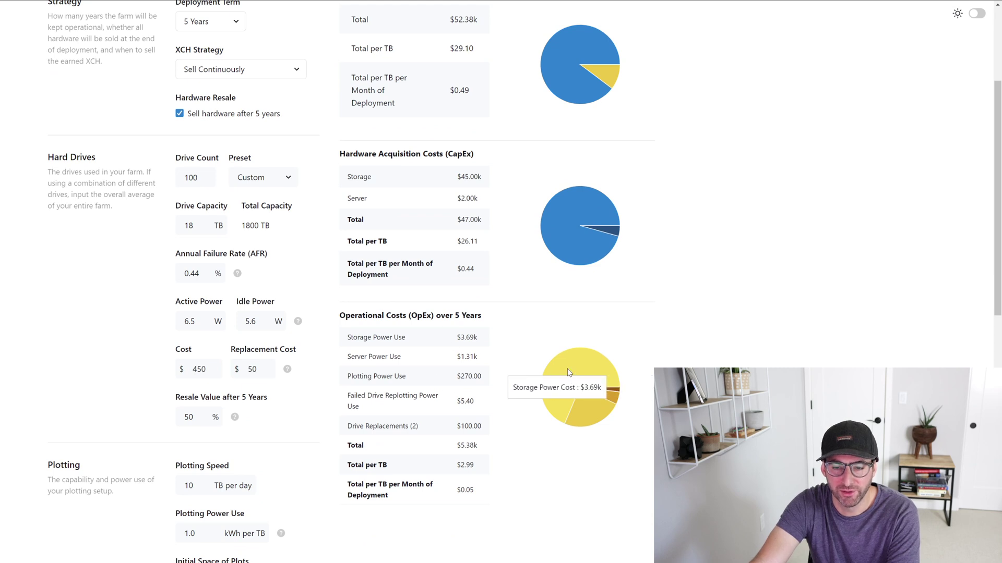
{"action": "mouse_move", "coordinate": [589, 411]}
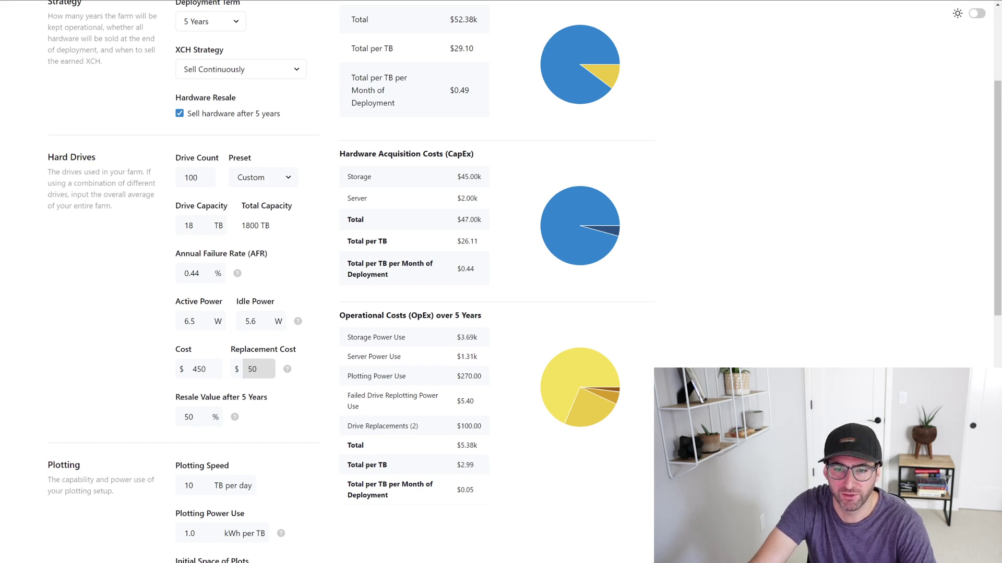
Set stabilized daily network growth to 100 PiB, dropping earnings to 176.90 XCH
{"action": "scroll", "coordinate": [501, 282], "scroll_direction": "down", "scroll_amount": 1}
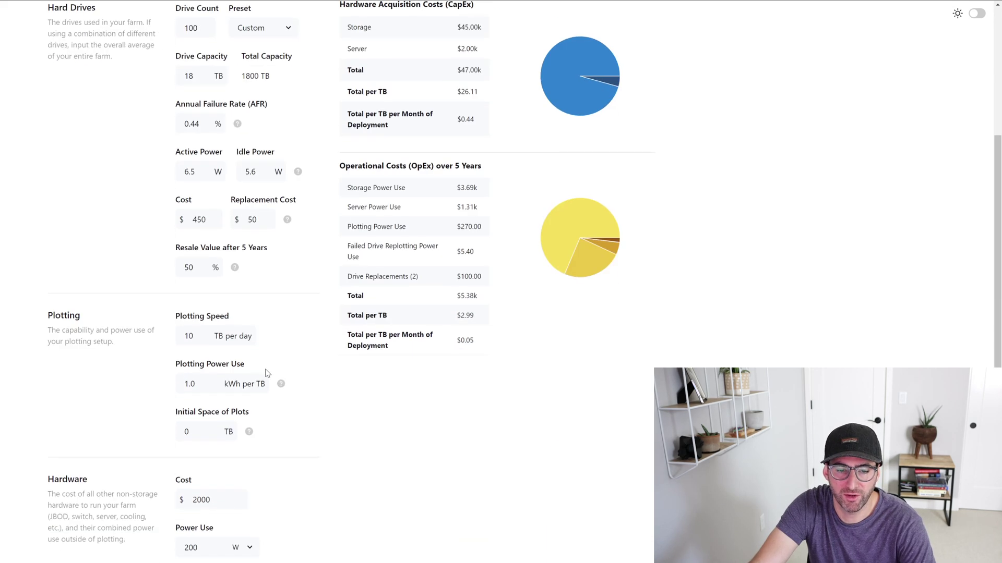
{"action": "scroll", "coordinate": [266, 373], "scroll_direction": "down", "scroll_amount": 10}
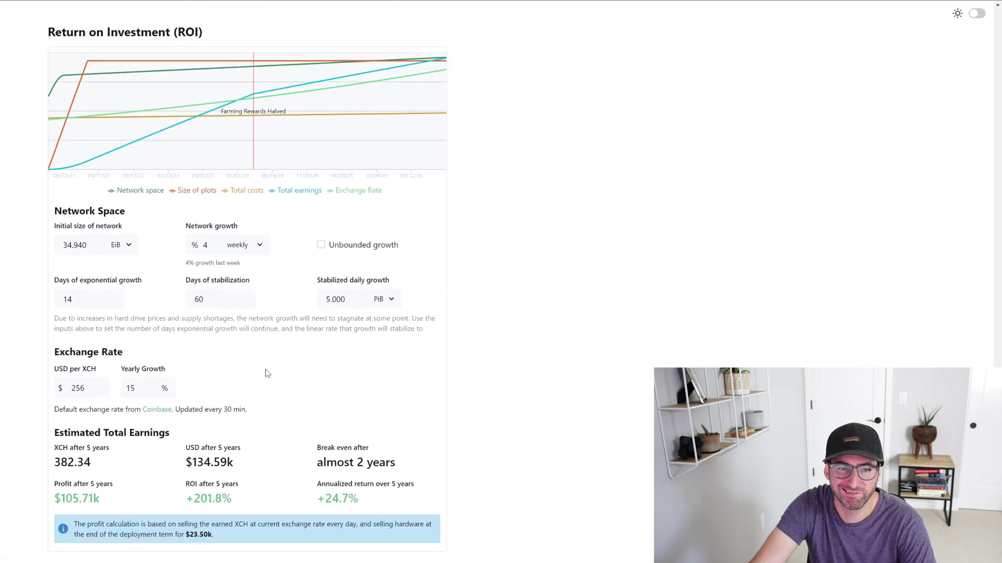
{"action": "scroll", "coordinate": [266, 373], "scroll_direction": "down", "scroll_amount": 3}
{"action": "scroll", "coordinate": [267, 373], "scroll_direction": "up", "scroll_amount": 1}
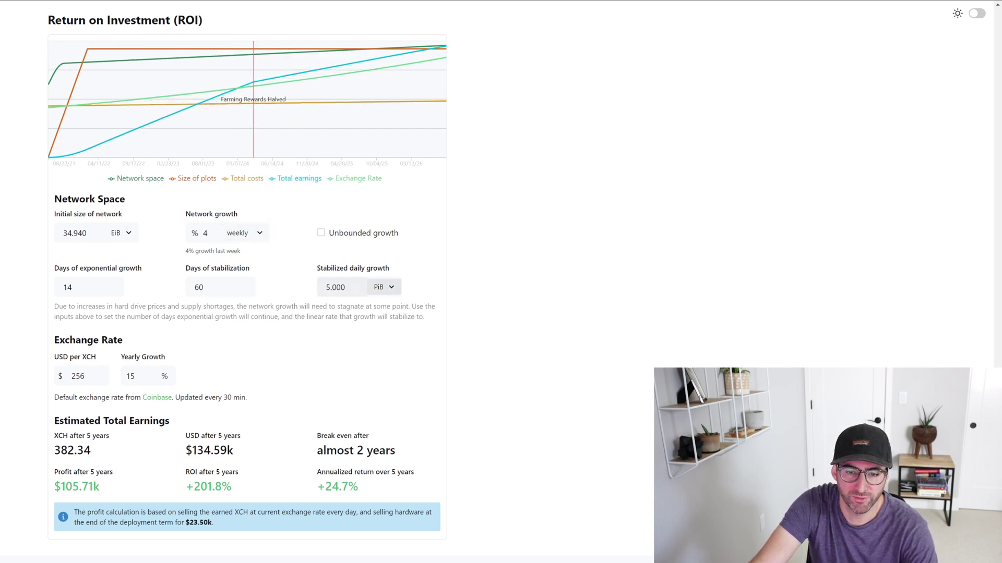
{"action": "double_click", "coordinate": [334, 287]}
{"action": "type", "text": "100"}
{"action": "left_click", "coordinate": [245, 261]}
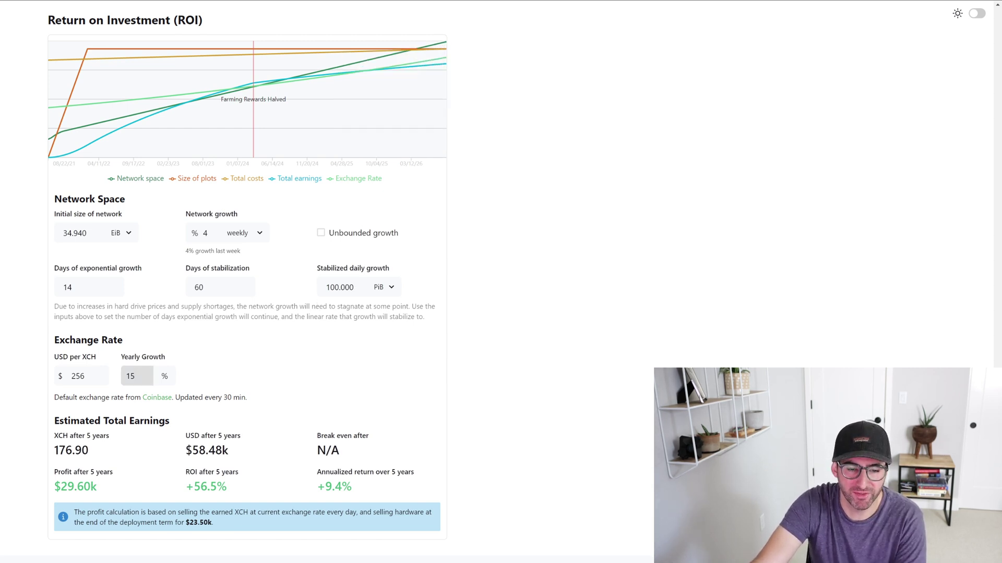
Set the exchange rate's yearly growth to 50%, keeping the USD per XCH price unchanged
{"action": "double_click", "coordinate": [133, 376]}
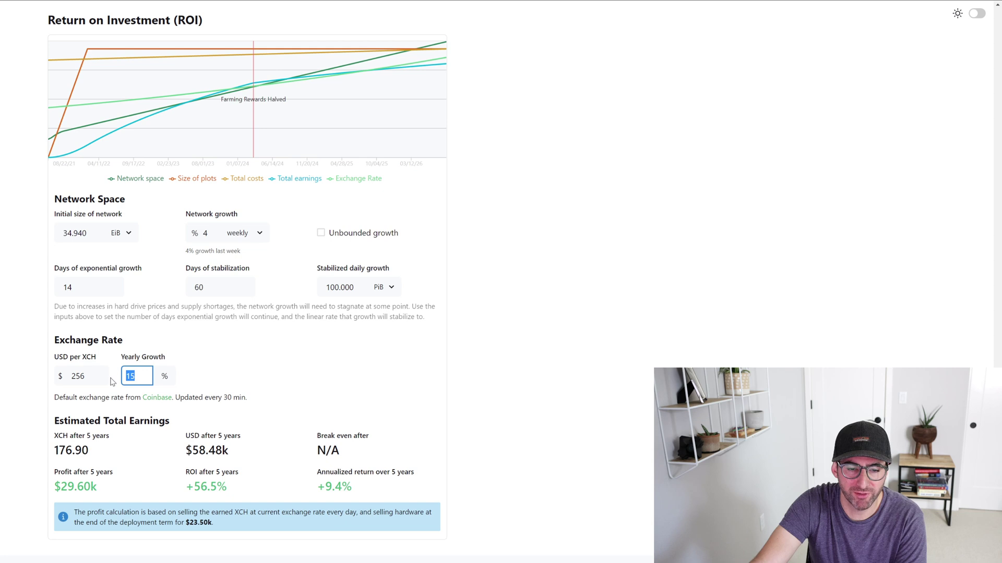
{"action": "type", "text": "50"}
{"action": "left_click", "coordinate": [246, 407]}
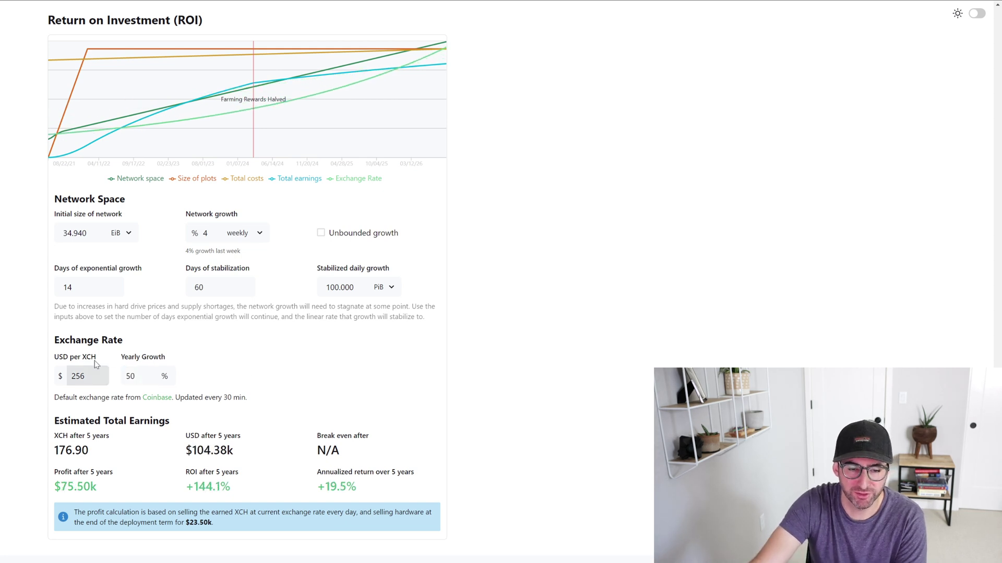
{"action": "left_click", "coordinate": [86, 376]}
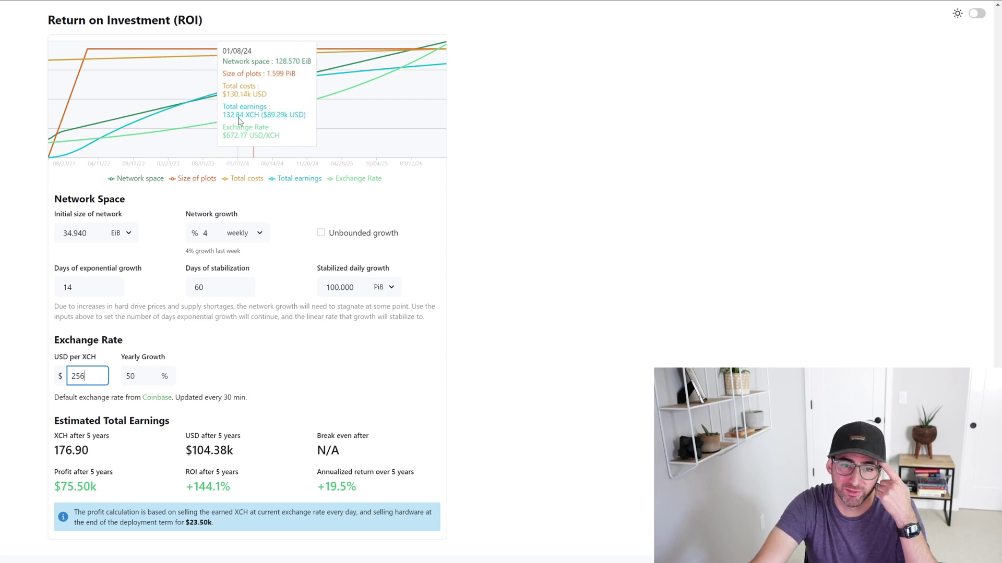
{"action": "left_click", "coordinate": [485, 284]}
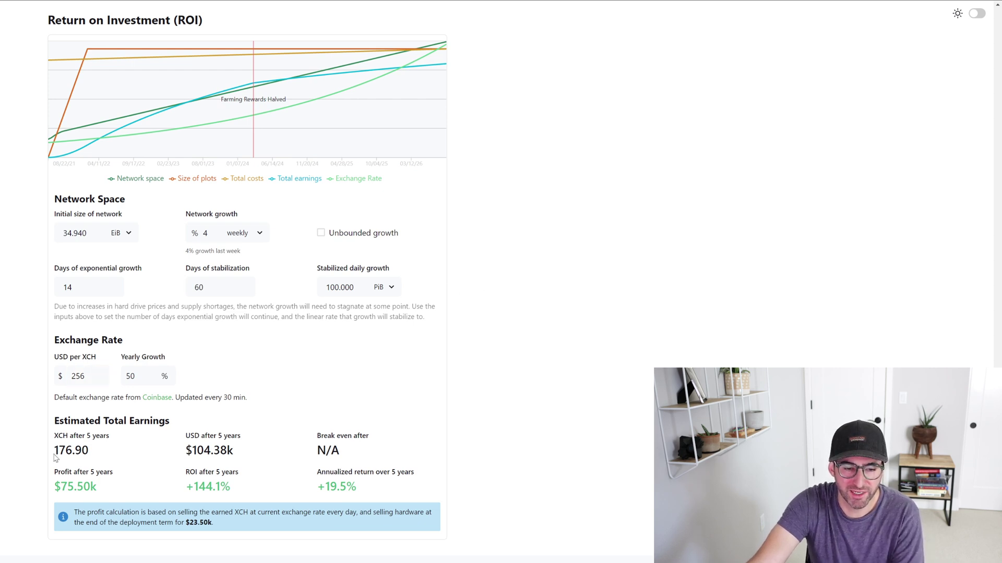
Highlight the 176.90 XCH earnings, $104.38k USD earnings and $75.50k profit figures
{"action": "left_click_drag", "start_coordinate": [55, 457], "coordinate": [99, 455]}
{"action": "left_click", "coordinate": [121, 460]}
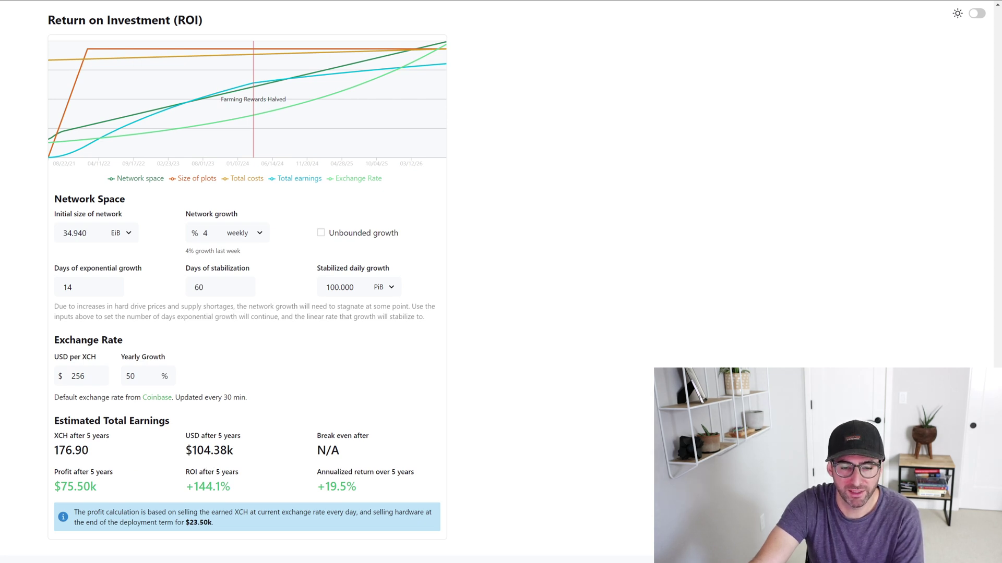
{"action": "left_click_drag", "start_coordinate": [192, 450], "coordinate": [210, 450]}
{"action": "left_click", "coordinate": [211, 450]}
{"action": "left_click_drag", "start_coordinate": [59, 487], "coordinate": [90, 486]}
{"action": "left_click", "coordinate": [90, 487]}
{"action": "scroll", "coordinate": [222, 499], "scroll_direction": "up", "scroll_amount": 15}
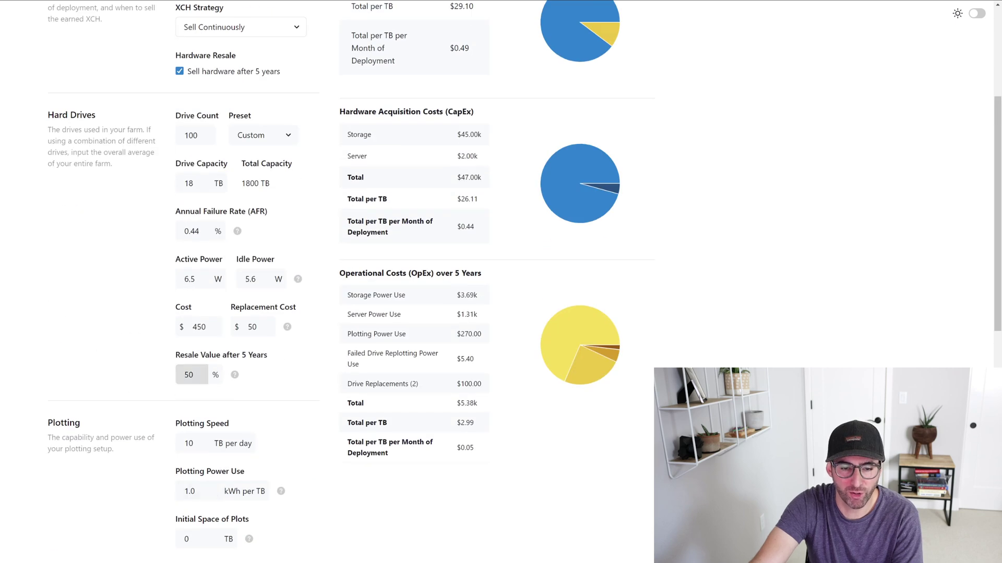
{"action": "scroll", "coordinate": [295, 376], "scroll_direction": "up", "scroll_amount": 3}
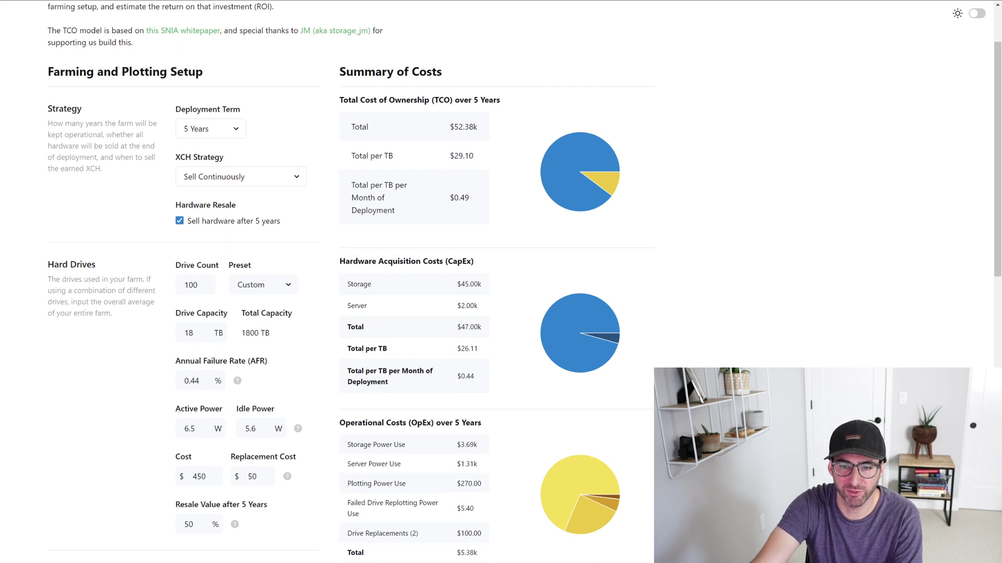
{"action": "left_click_drag", "start_coordinate": [454, 127], "coordinate": [463, 127]}
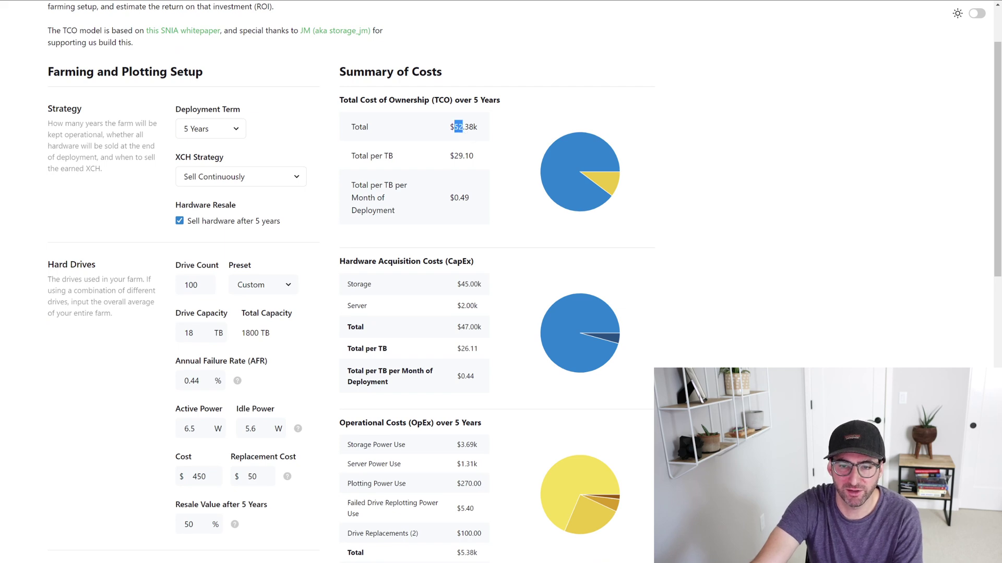
{"action": "left_click", "coordinate": [459, 127]}
{"action": "scroll", "coordinate": [418, 186], "scroll_direction": "down", "scroll_amount": 20}
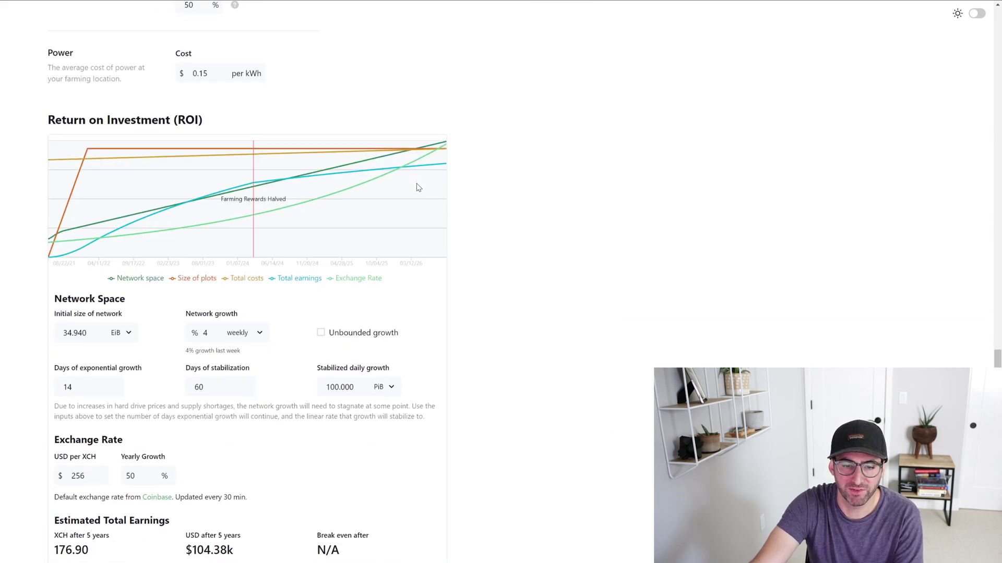
{"action": "scroll", "coordinate": [418, 187], "scroll_direction": "down", "scroll_amount": 2}
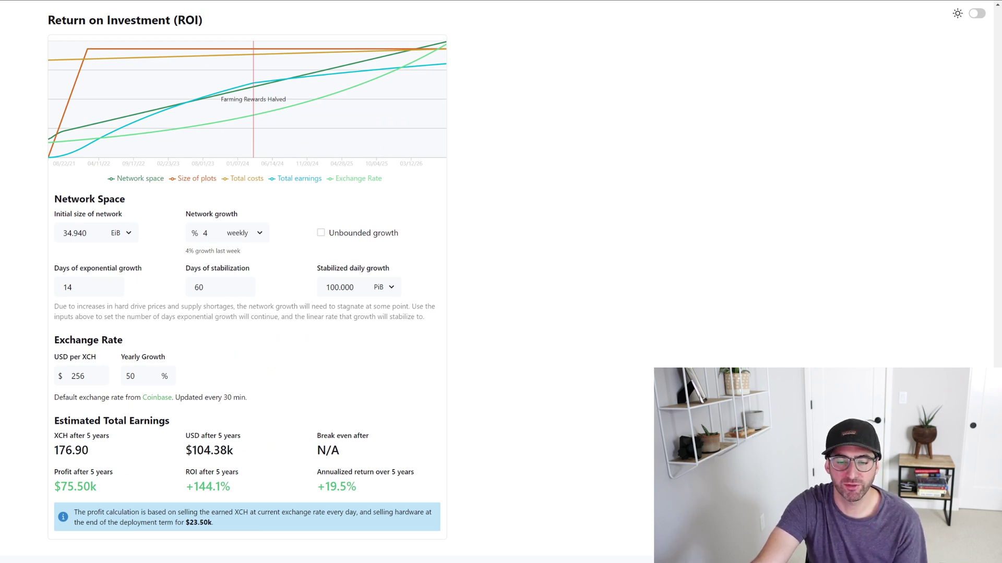
{"action": "scroll", "coordinate": [198, 319], "scroll_direction": "up", "scroll_amount": 20}
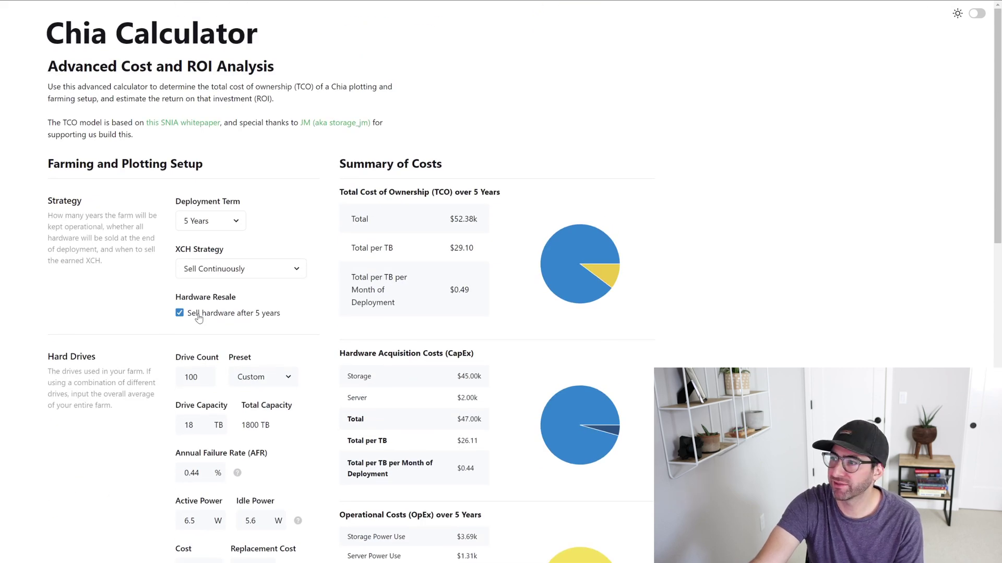
Uncheck 'Sell hardware after 5 years' under Hardware Resale
{"action": "left_click", "coordinate": [180, 313]}
{"action": "scroll", "coordinate": [203, 343], "scroll_direction": "down", "scroll_amount": 4}
{"action": "scroll", "coordinate": [203, 343], "scroll_direction": "down", "scroll_amount": 15}
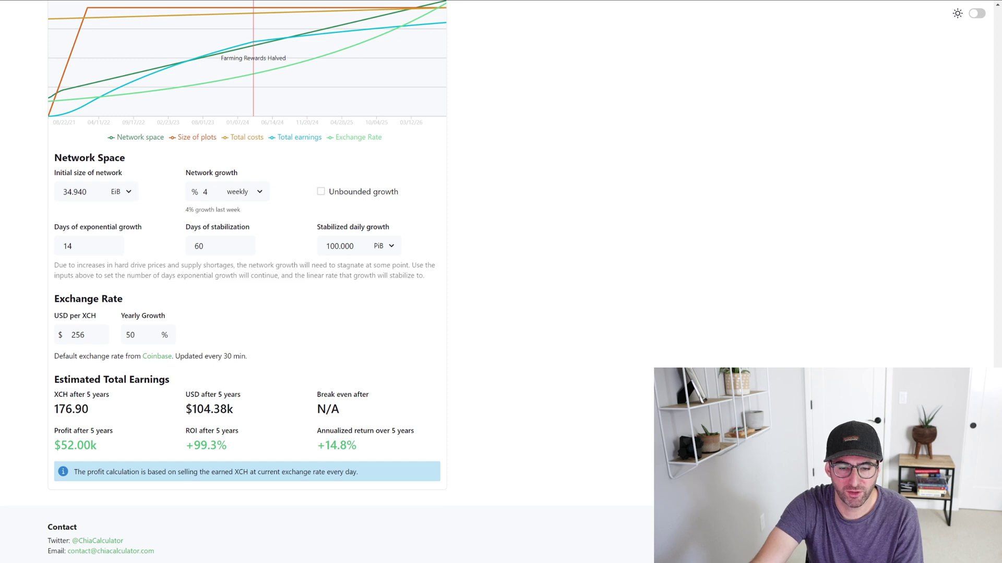
Review the resulting +14.8% annualized return and +99.3% ROI in the earnings section
{"action": "double_click", "coordinate": [336, 445]}
{"action": "left_click", "coordinate": [336, 445]}
{"action": "left_click_drag", "start_coordinate": [194, 445], "coordinate": [216, 445]}
{"action": "left_click", "coordinate": [221, 459]}
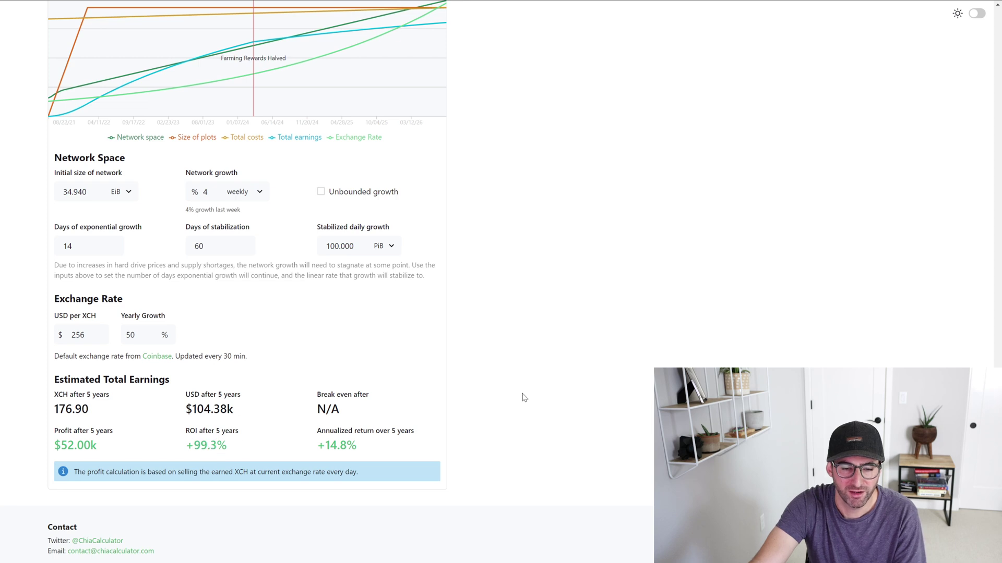
{"action": "scroll", "coordinate": [413, 393], "scroll_direction": "up", "scroll_amount": 2}
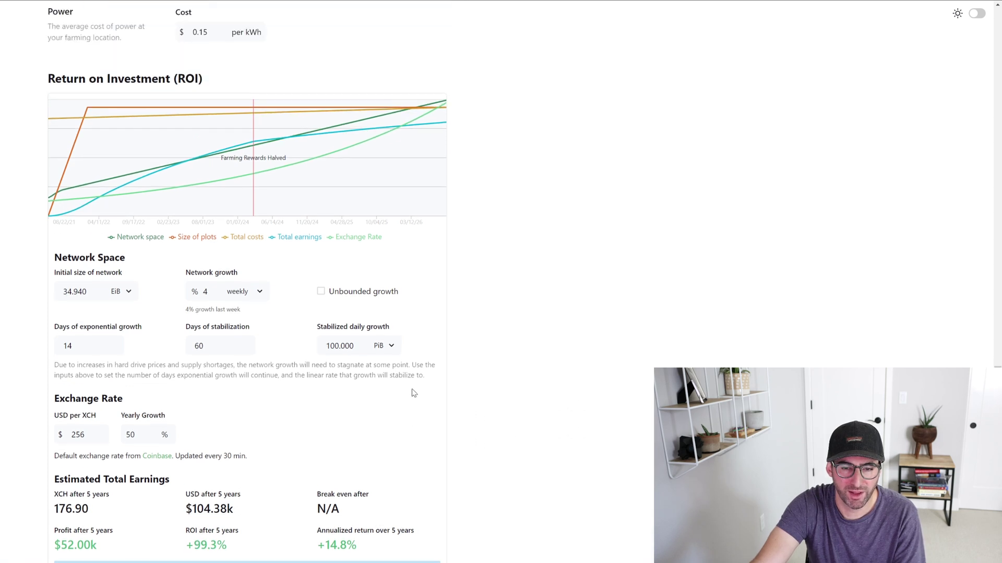
{"action": "scroll", "coordinate": [414, 393], "scroll_direction": "down", "scroll_amount": 2}
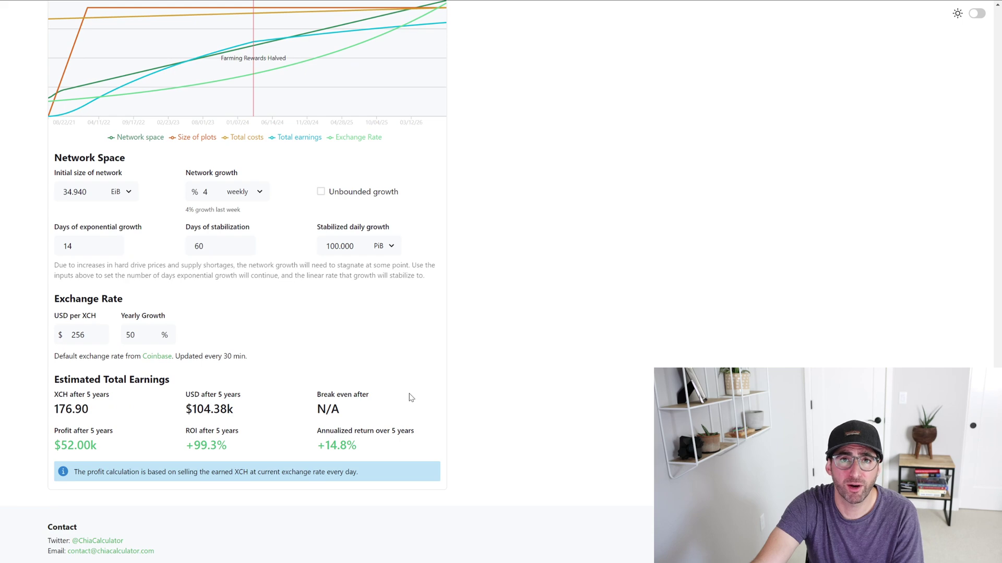
{"action": "scroll", "coordinate": [411, 397], "scroll_direction": "up", "scroll_amount": 20}
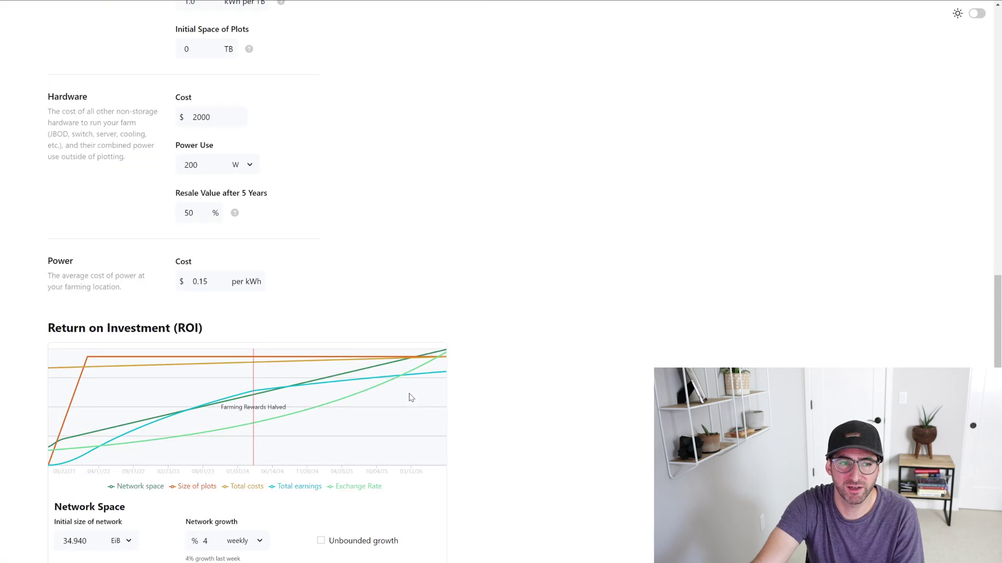
{"action": "scroll", "coordinate": [411, 397], "scroll_direction": "up", "scroll_amount": 1}
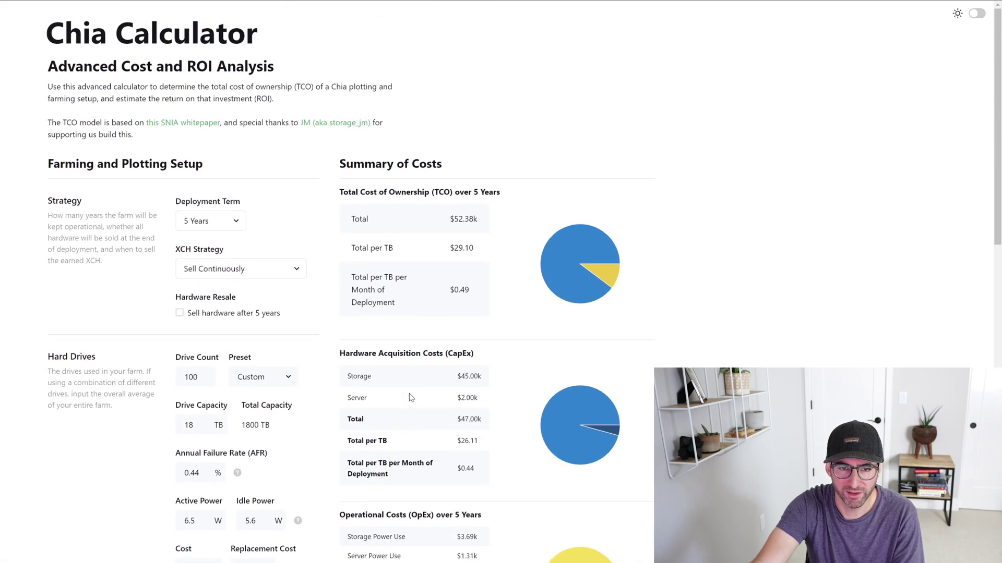